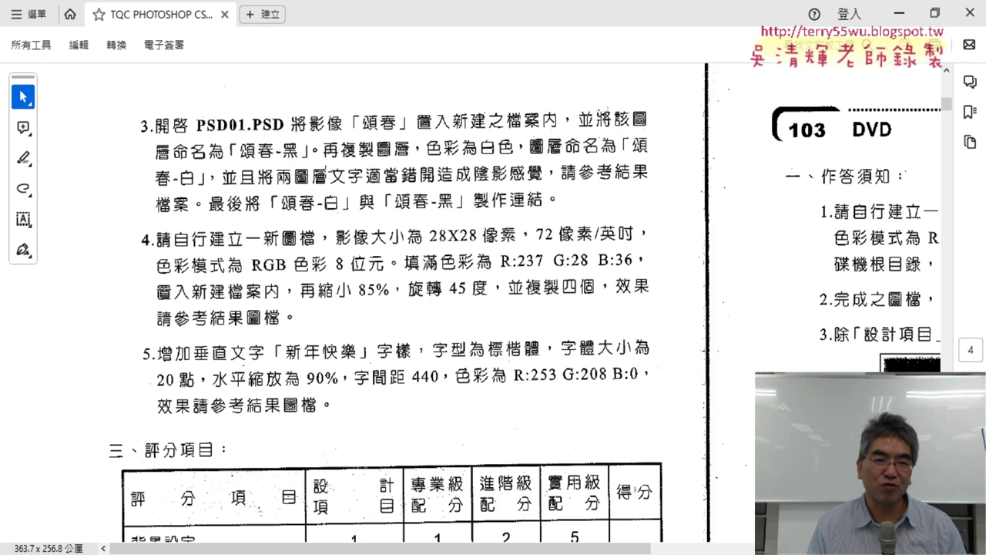
# - Finish scrolling the exam PDF and return to Photoshop's PSD01.TIF
pyautogui.scroll(-1, 324, 175)
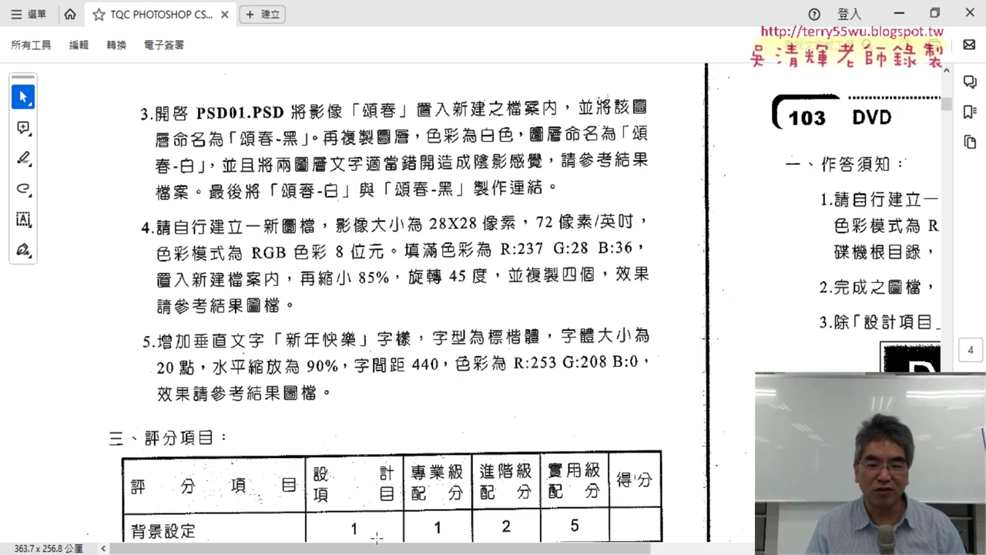
pyautogui.hotkey('alt', 'Tab')
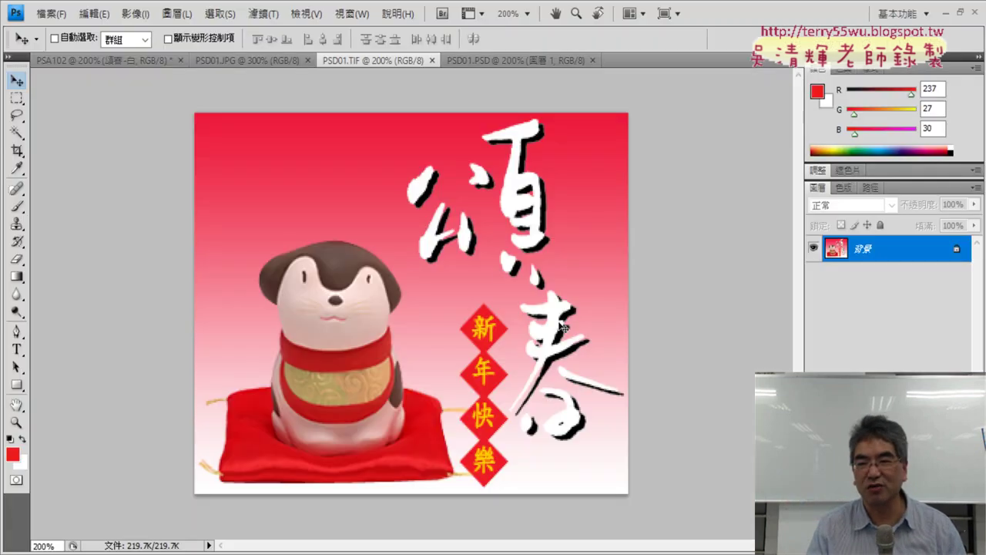
# - On the PSA102 card, link the 頌春-黑 layer to the 頌春-白 layer
pyautogui.click(83, 62)
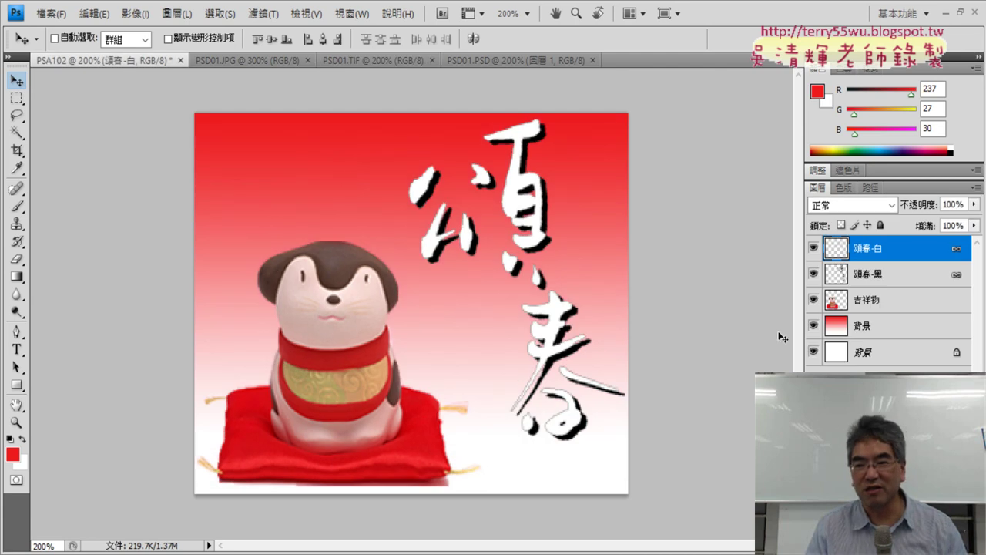
pyautogui.click(878, 305)
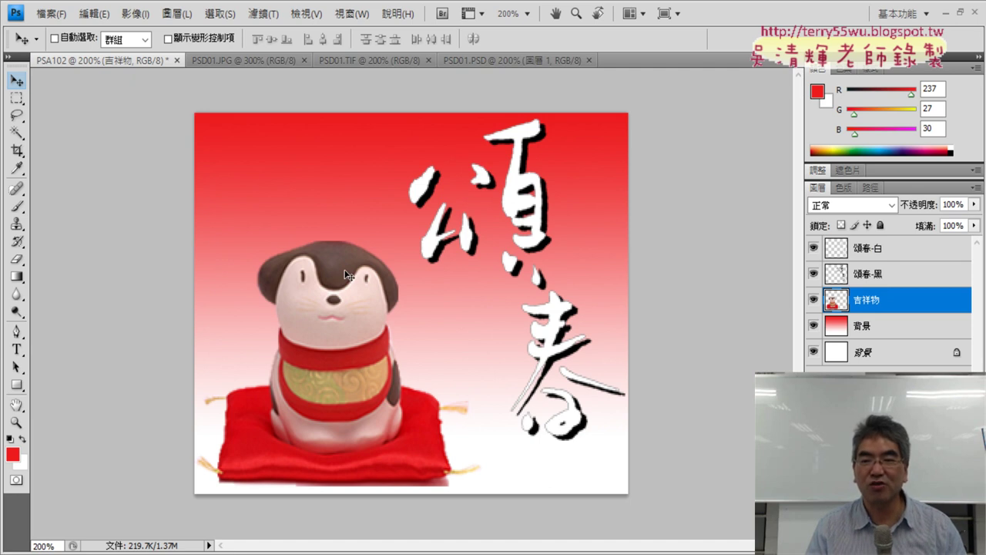
pyautogui.click(878, 276)
pyautogui.click(878, 251)
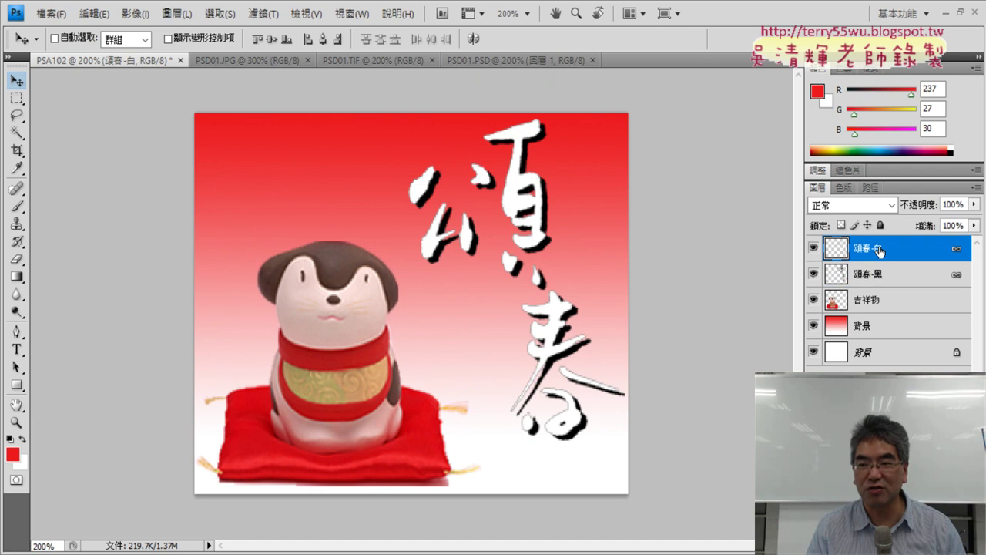
pyautogui.click(879, 276)
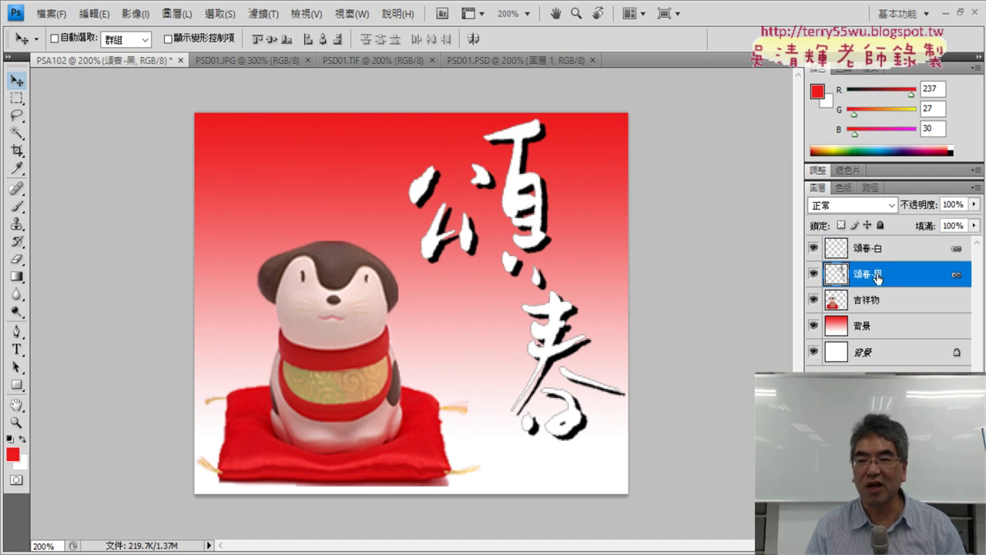
pyautogui.click(879, 258)
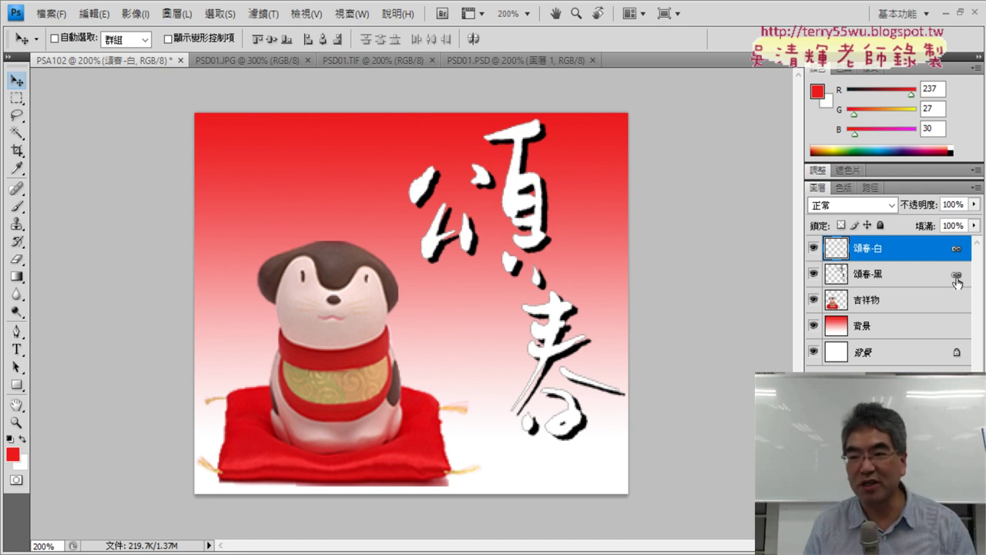
pyautogui.click(956, 274)
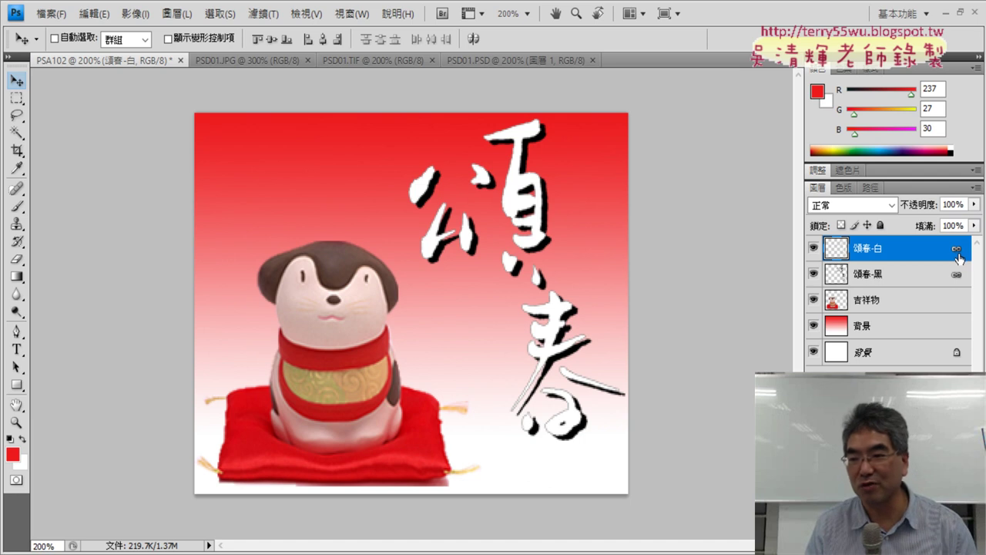
# - Check the 頌春 layers' options, then try moving the white calligraphy left and undo
pyautogui.keyDown('ctrl'); pyautogui.click(902, 277); pyautogui.keyUp('ctrl')
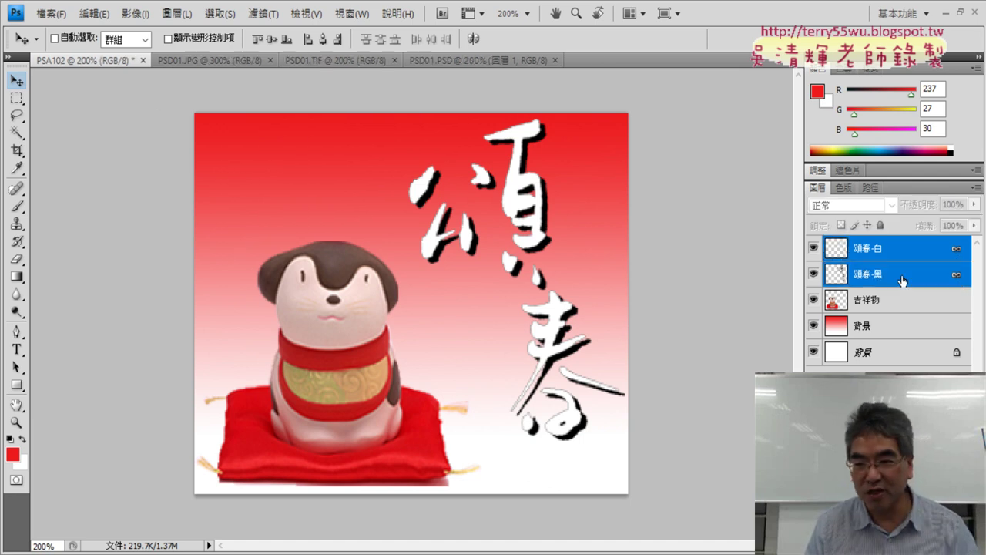
pyautogui.rightClick(903, 275)
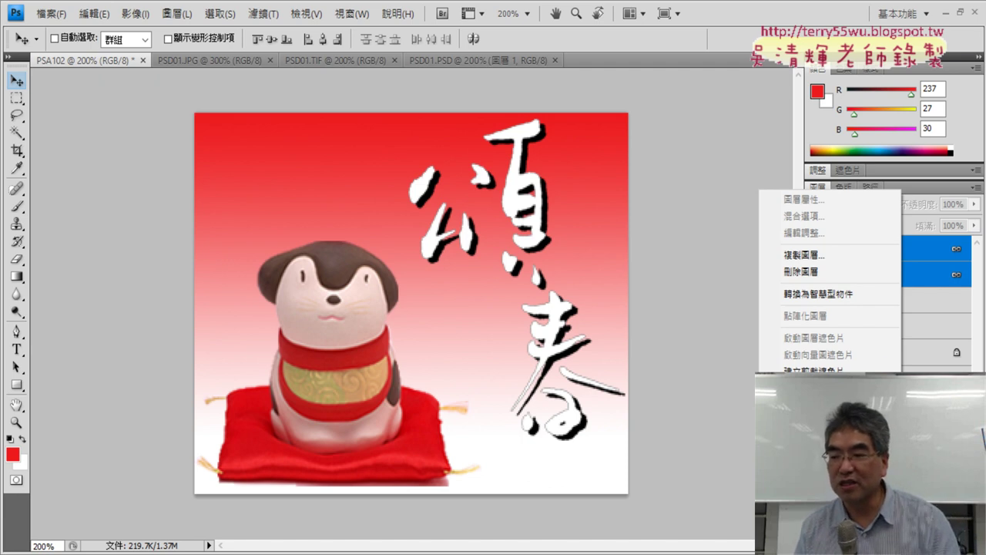
pyautogui.click(970, 261)
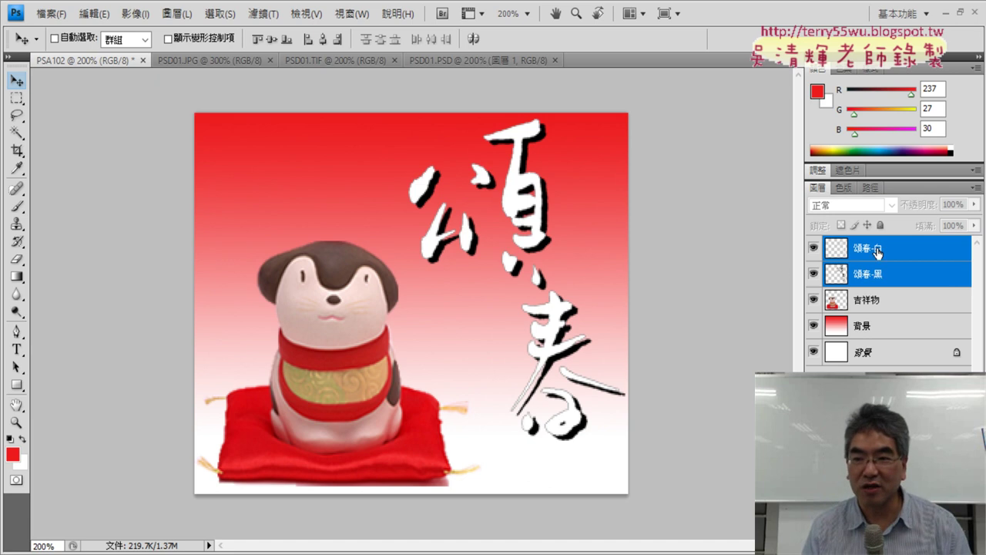
pyautogui.click(910, 255)
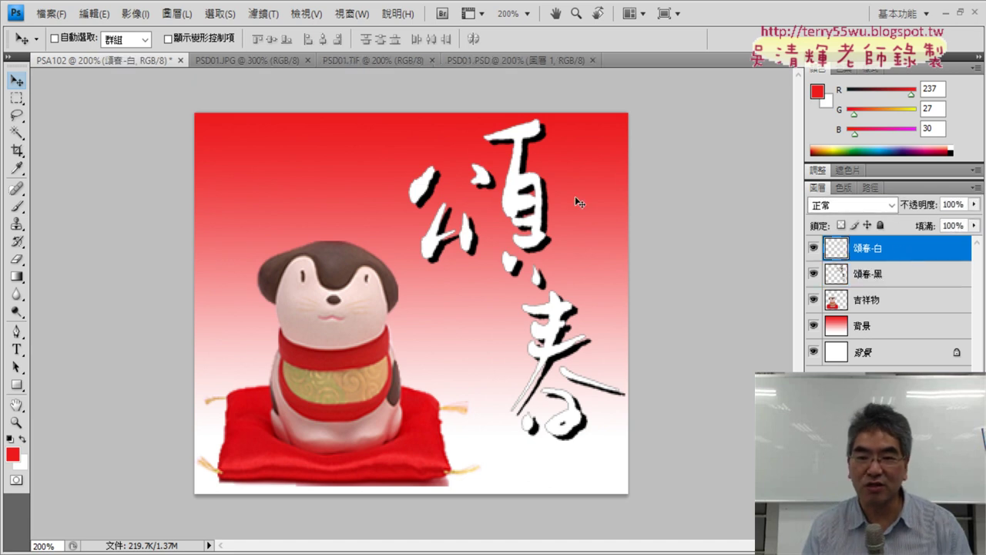
pyautogui.moveTo(519, 197); pyautogui.dragTo(502, 200)
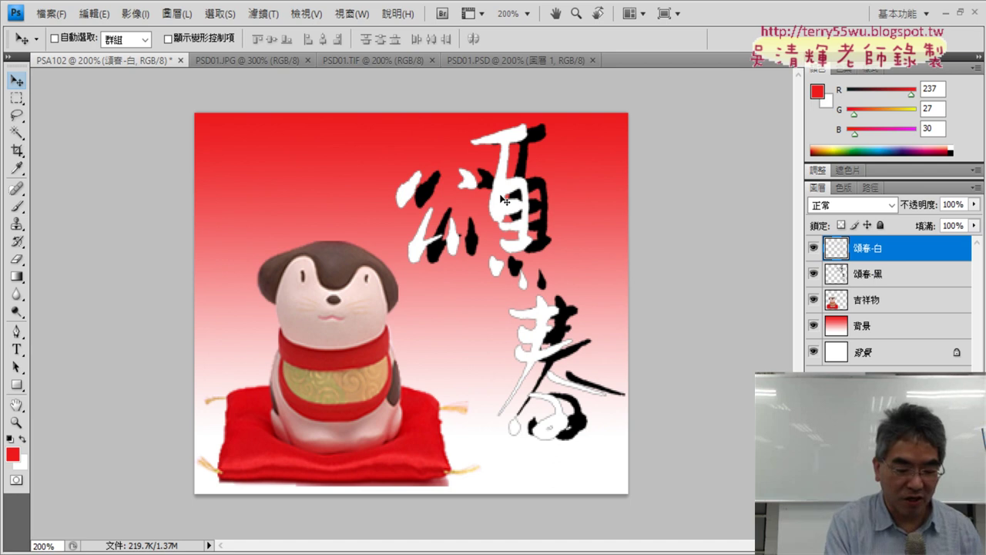
pyautogui.hotkey('ctrl', 'z')
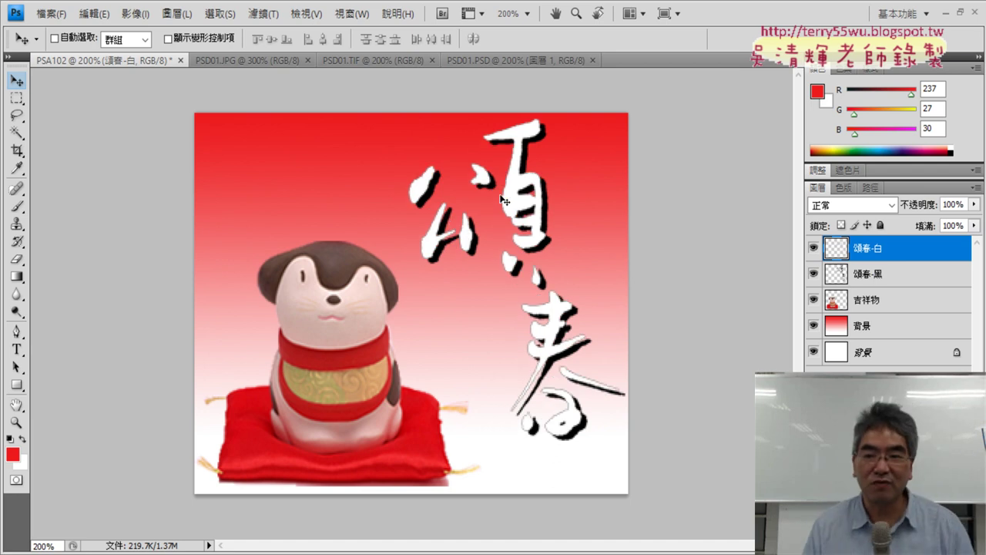
# - Nudge the white 頌春 calligraphy about 15 px left, undo it, and view the exam PDF
pyautogui.keyDown('shift'); pyautogui.click(909, 281); pyautogui.keyUp('shift')
pyautogui.rightClick(907, 246)
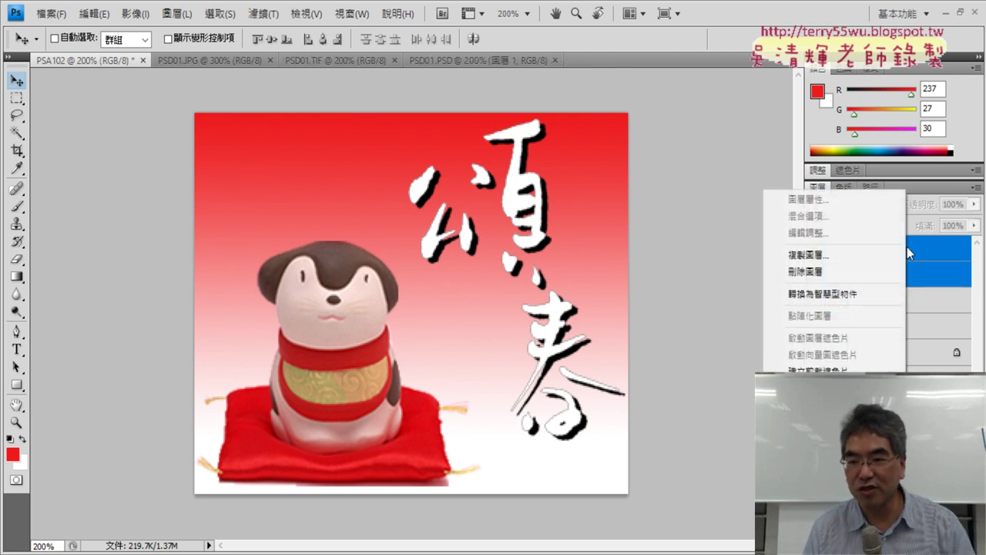
pyautogui.press('Escape')
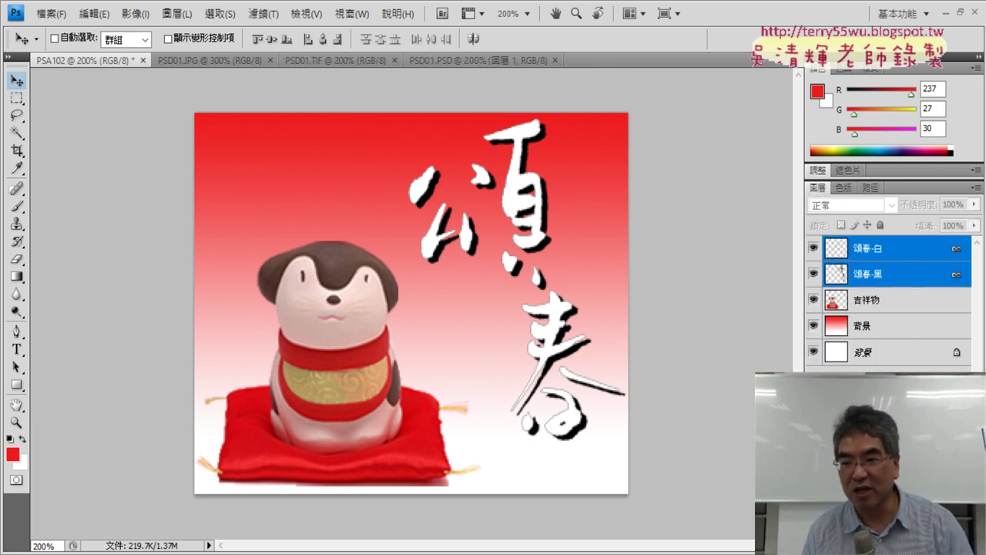
pyautogui.click(896, 274)
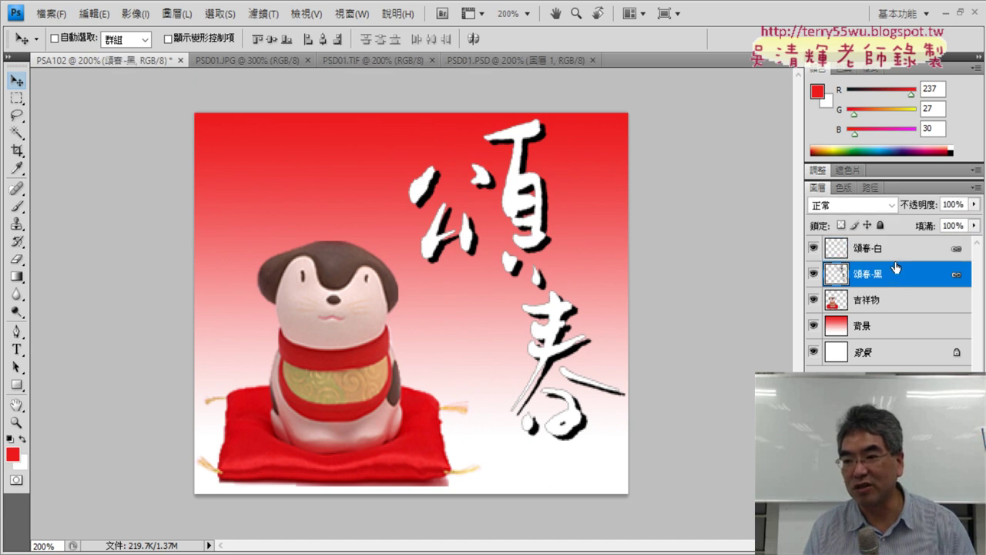
pyautogui.click(899, 249)
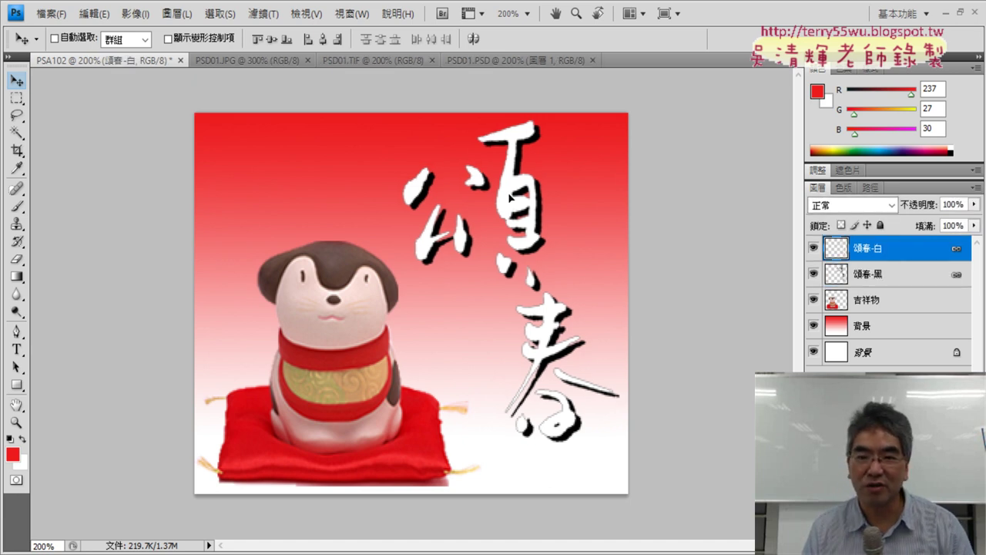
pyautogui.moveTo(520, 199); pyautogui.dragTo(508, 200)
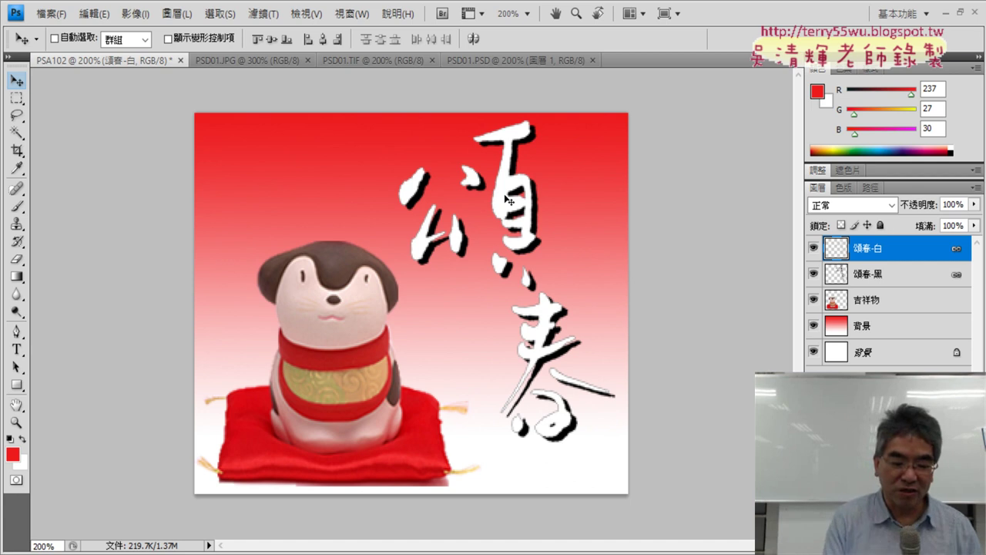
pyautogui.hotkey('ctrl', 'z')
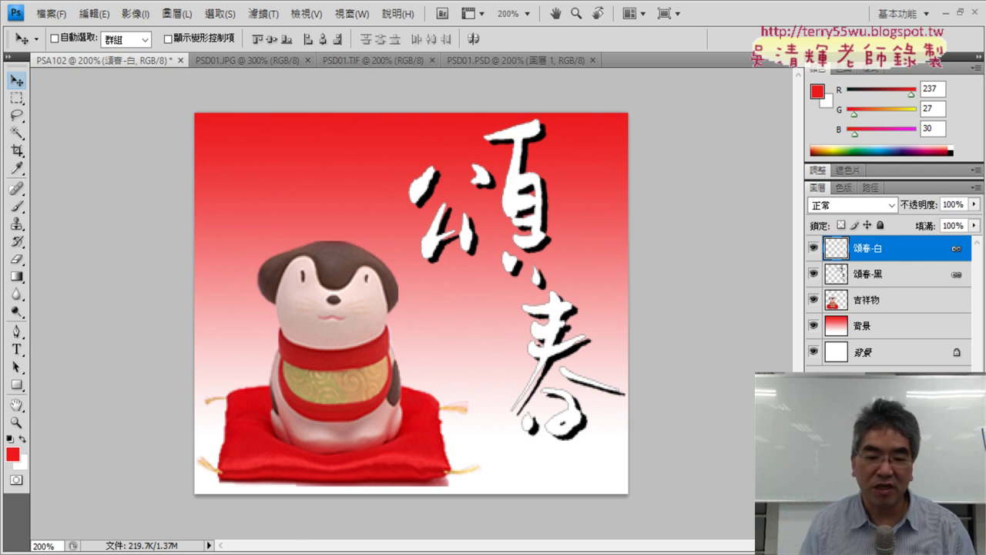
pyautogui.hotkey('alt', 'Tab')
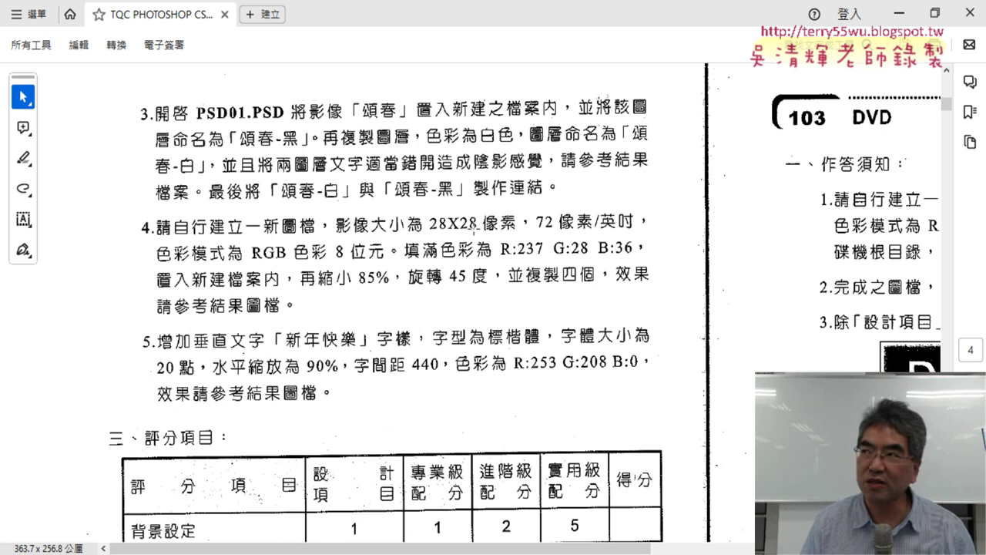
# - Scroll to task 4's tile instructions in the PDF, then return to Photoshop
pyautogui.scroll(-1, 405, 228)
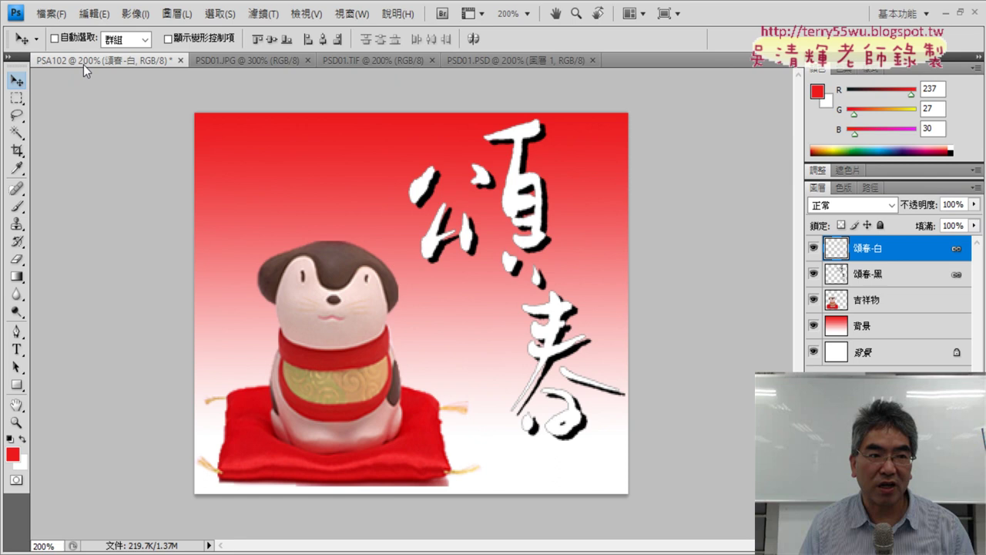
pyautogui.click(51, 13)
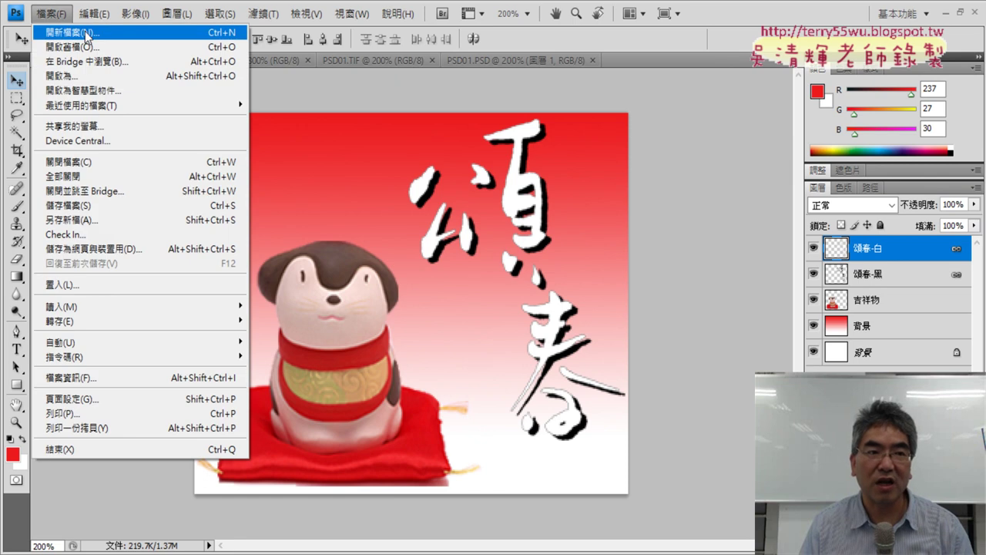
# - Create a new document named 01: 28 × 28 pixels, 72 ppi, RGB 8-bit, white background
pyautogui.click(87, 34)
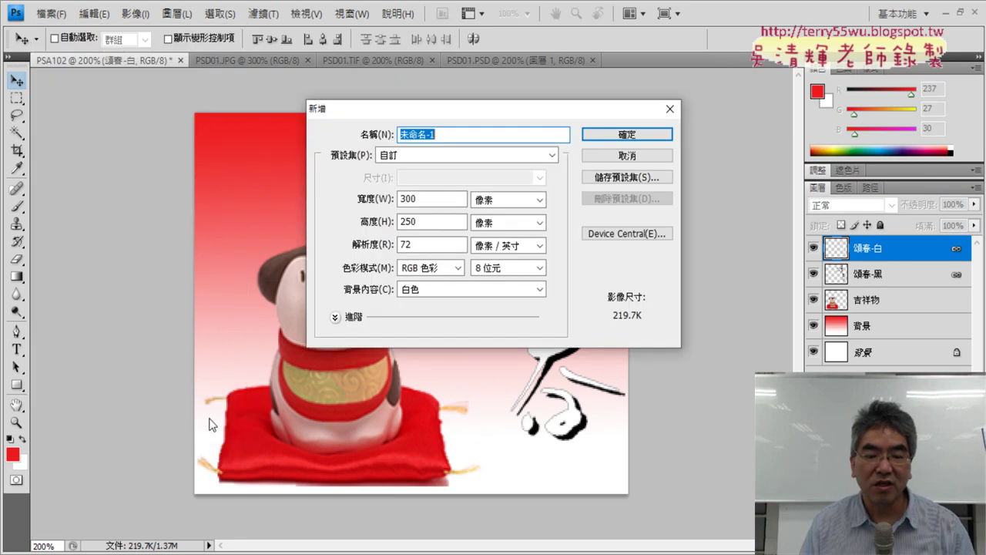
pyautogui.hotkey('alt', 'Tab')
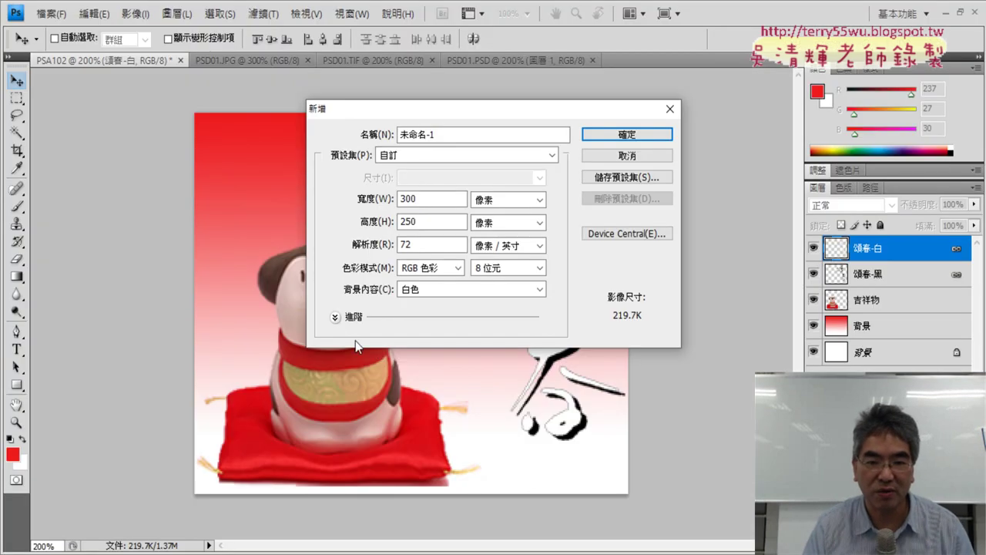
pyautogui.click(451, 136)
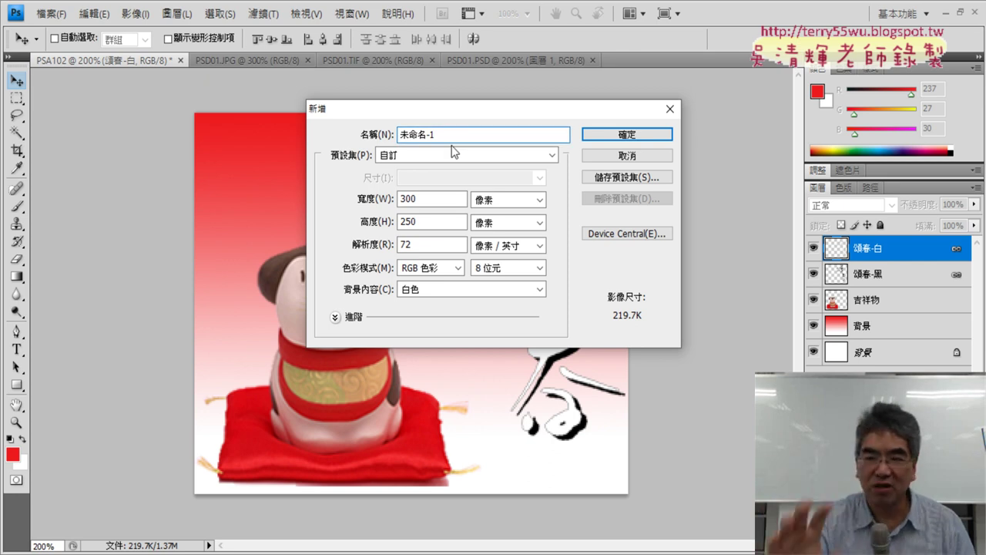
pyautogui.moveTo(451, 134); pyautogui.dragTo(363, 137)
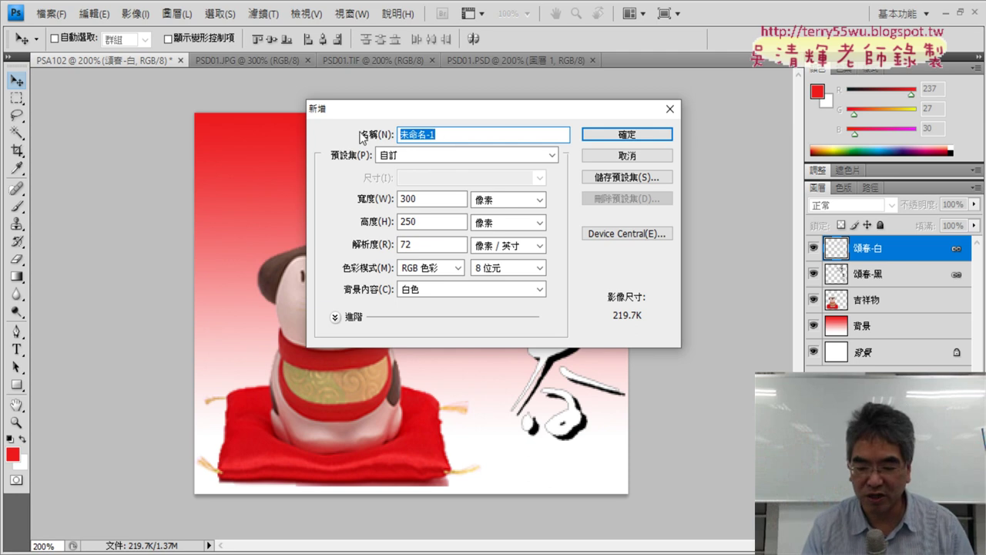
pyautogui.write('01')
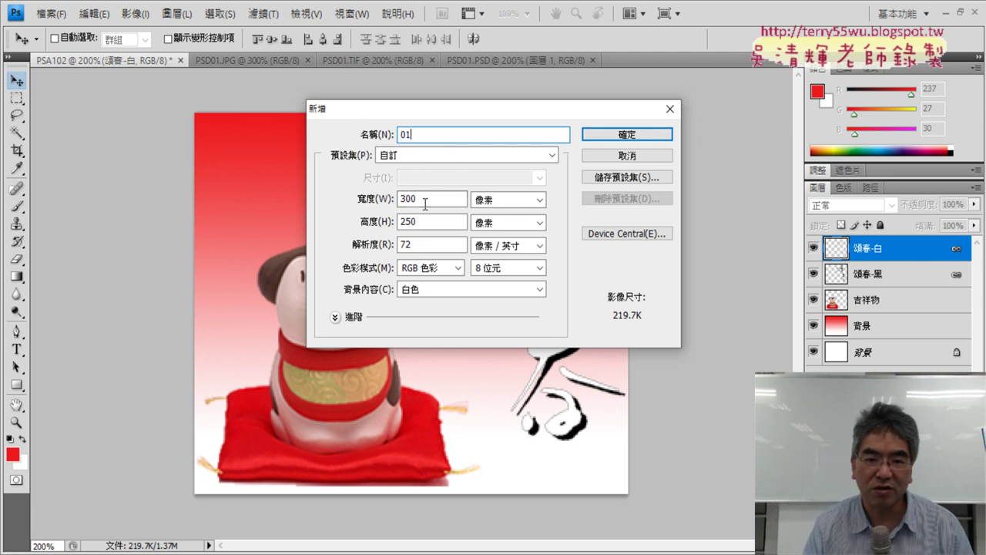
pyautogui.click(510, 199)
pyautogui.click(509, 196)
pyautogui.moveTo(462, 198); pyautogui.dragTo(343, 198)
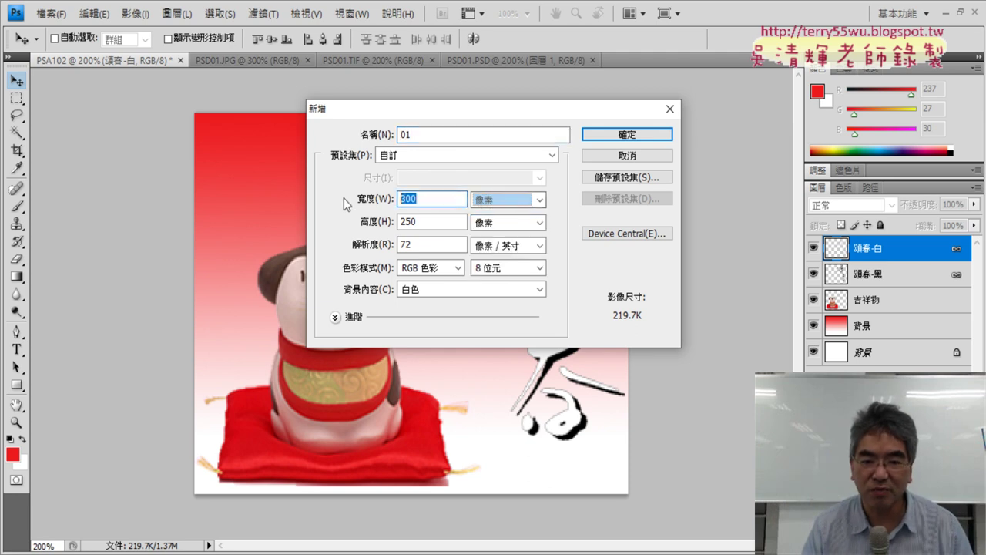
pyautogui.write('28')
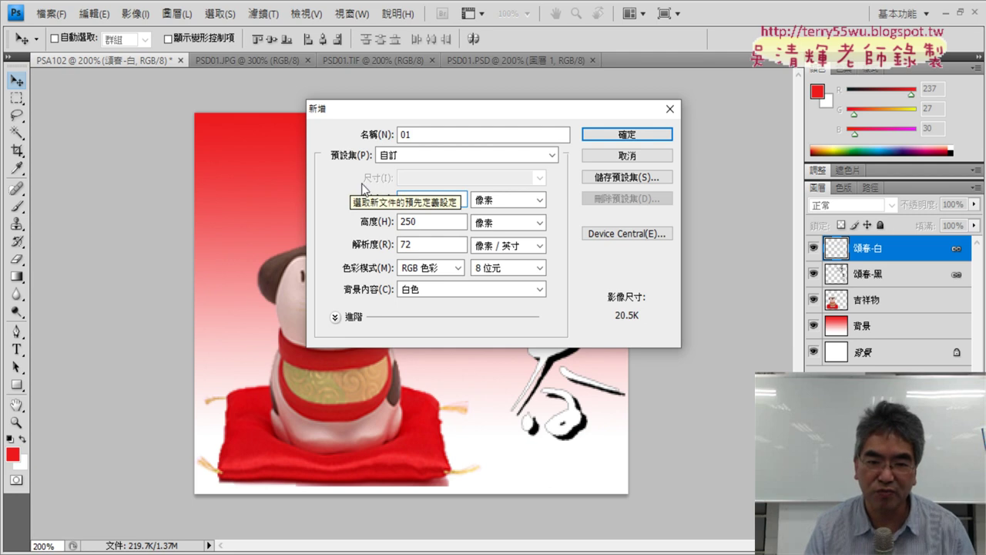
pyautogui.moveTo(461, 222); pyautogui.dragTo(352, 218)
pyautogui.write('28')
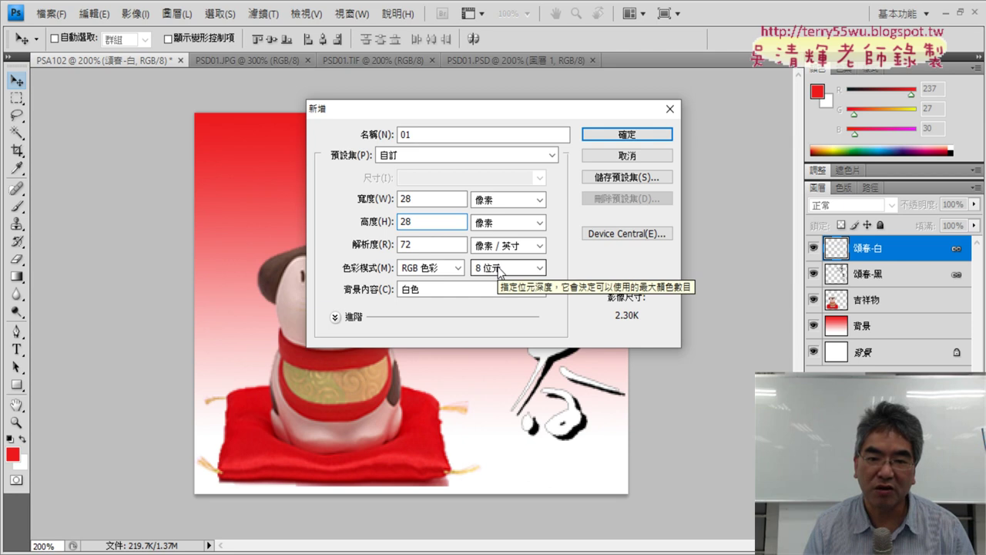
pyautogui.click(628, 135)
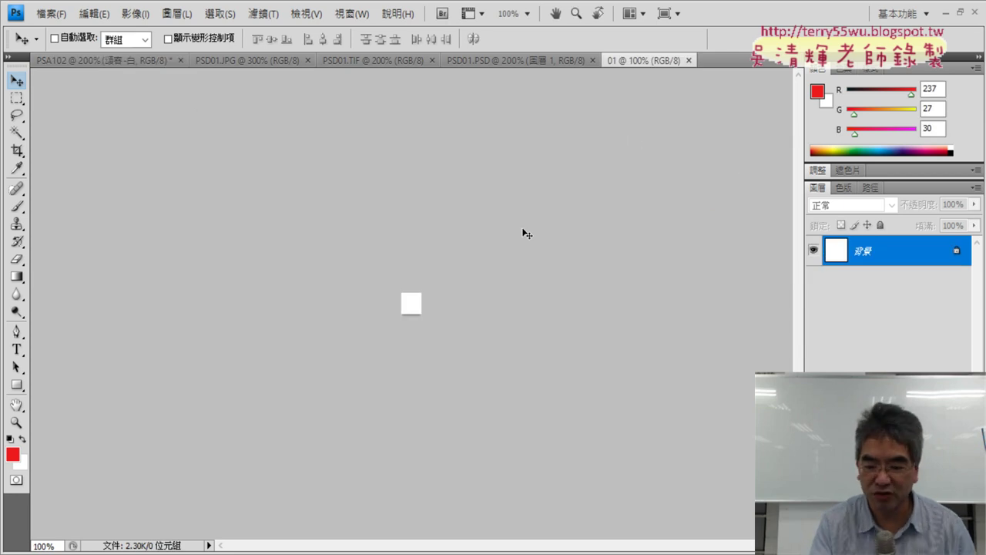
# - Zoom the blank document to 500% and check task 4's fill colour in the PDF
pyautogui.hotkey('ctrl', '+')
pyautogui.hotkey('ctrl', '+')
pyautogui.hotkey('ctrl', '+')
pyautogui.hotkey('ctrl', '+')
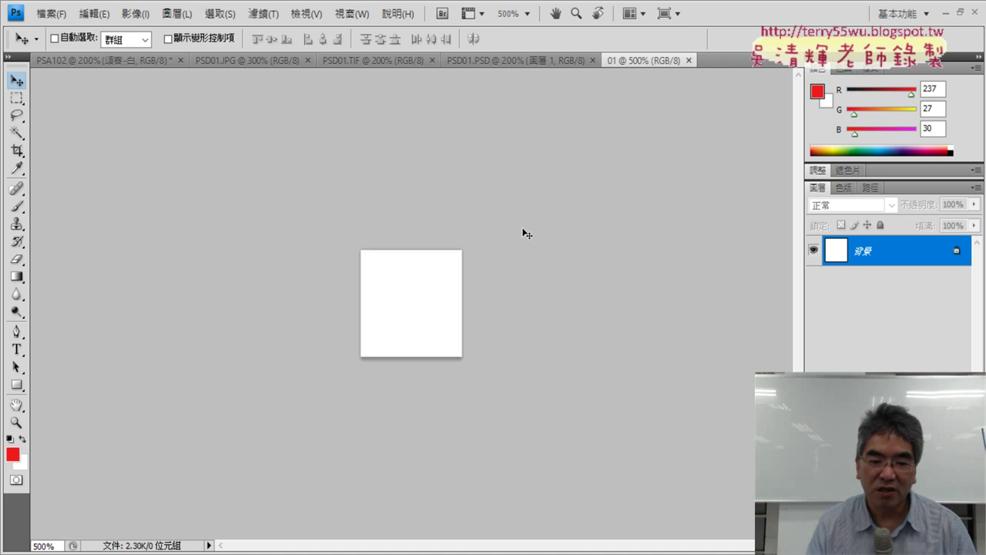
pyautogui.hotkey('alt', 'Tab')
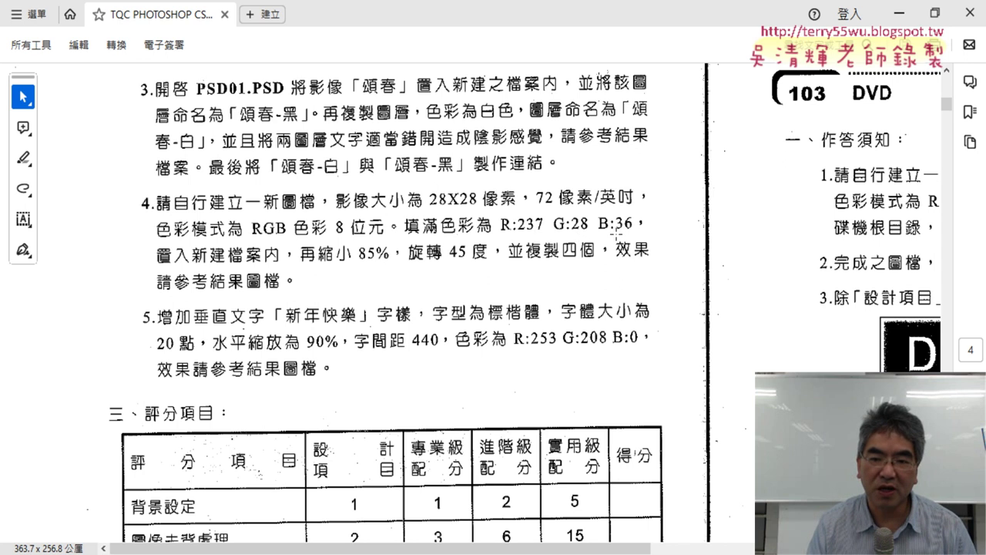
pyautogui.click(903, 14)
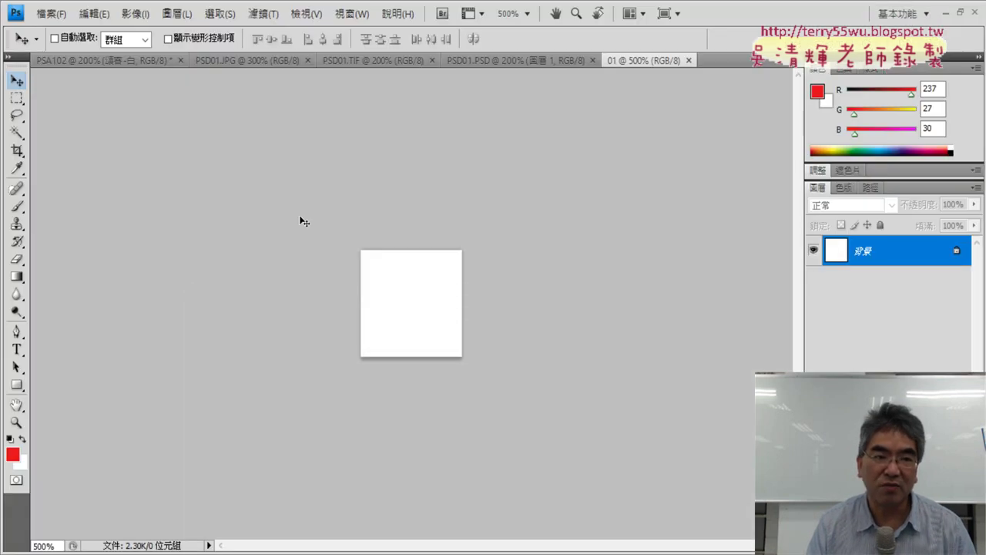
# - Open the Fill dialog and set its contents to a custom Color…
pyautogui.click(101, 15)
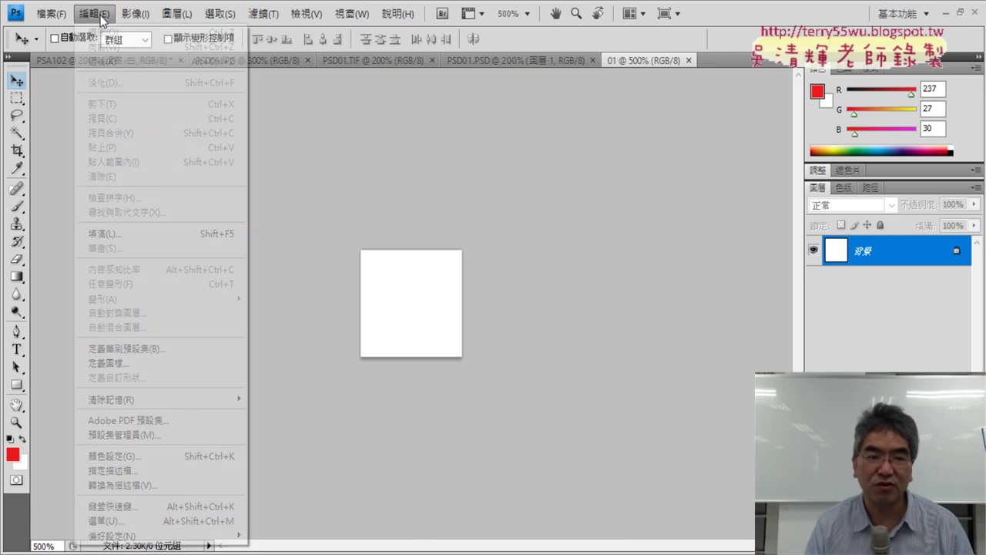
pyautogui.click(116, 232)
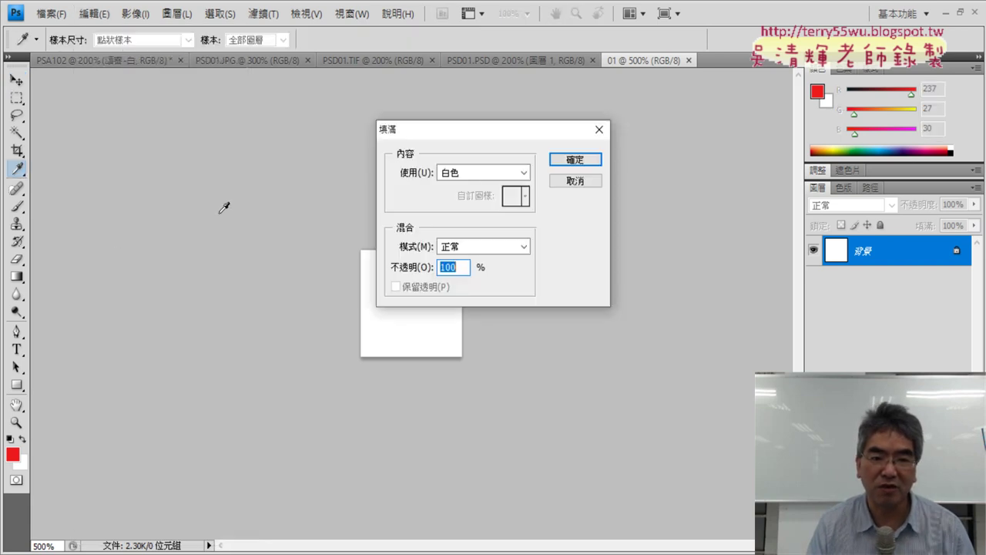
pyautogui.click(474, 171)
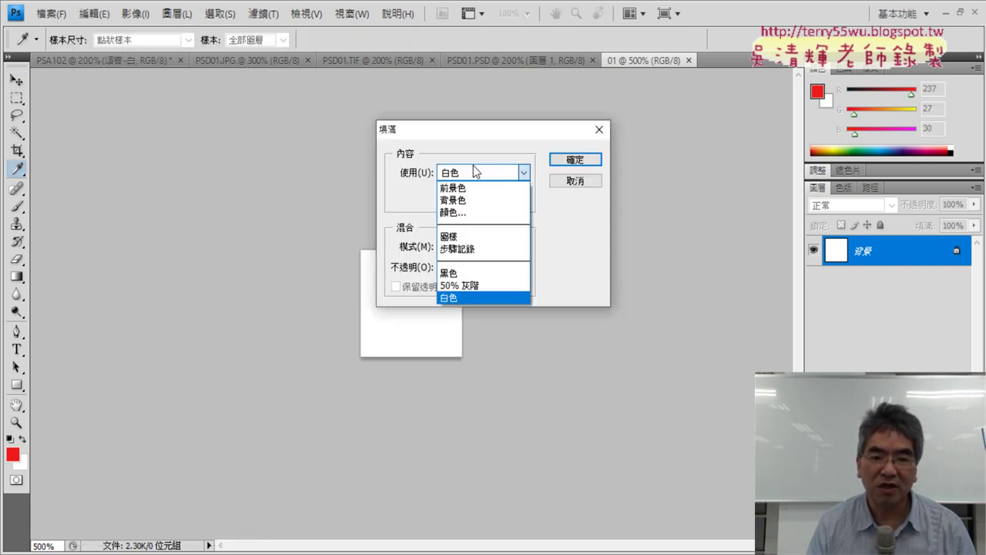
pyautogui.click(474, 212)
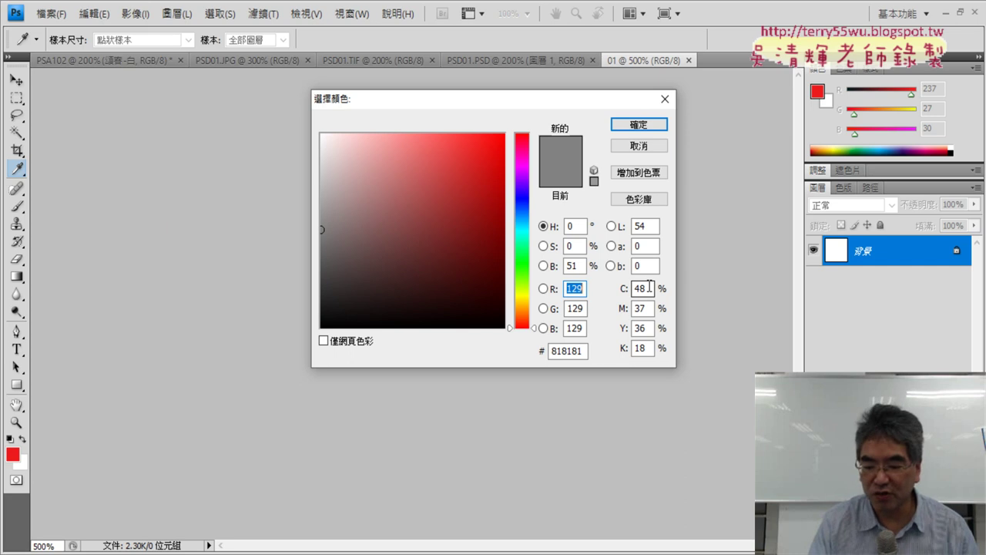
# - Pick the fill colour R 237, G 28, B 36 in the Color Picker
pyautogui.write('237')
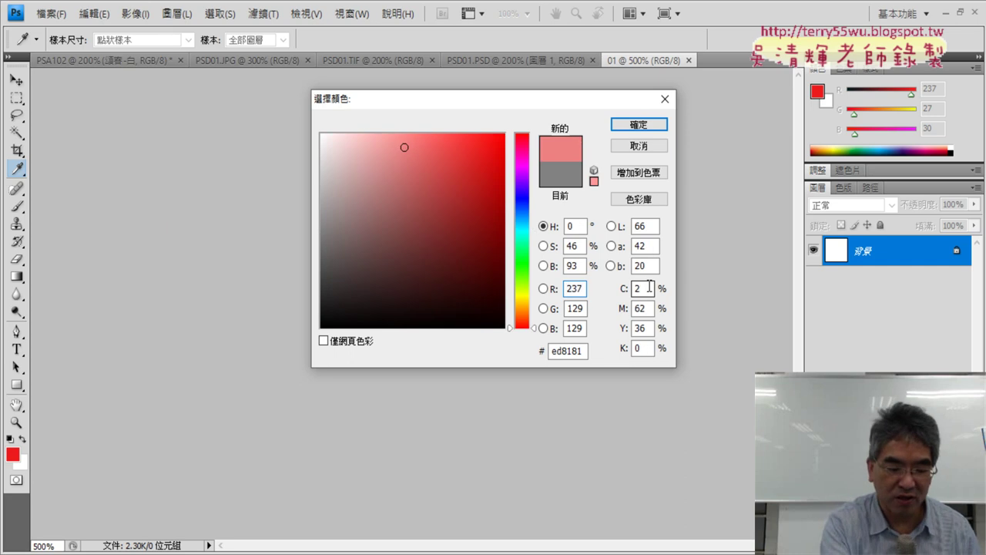
pyautogui.press('Tab')
pyautogui.write('2')
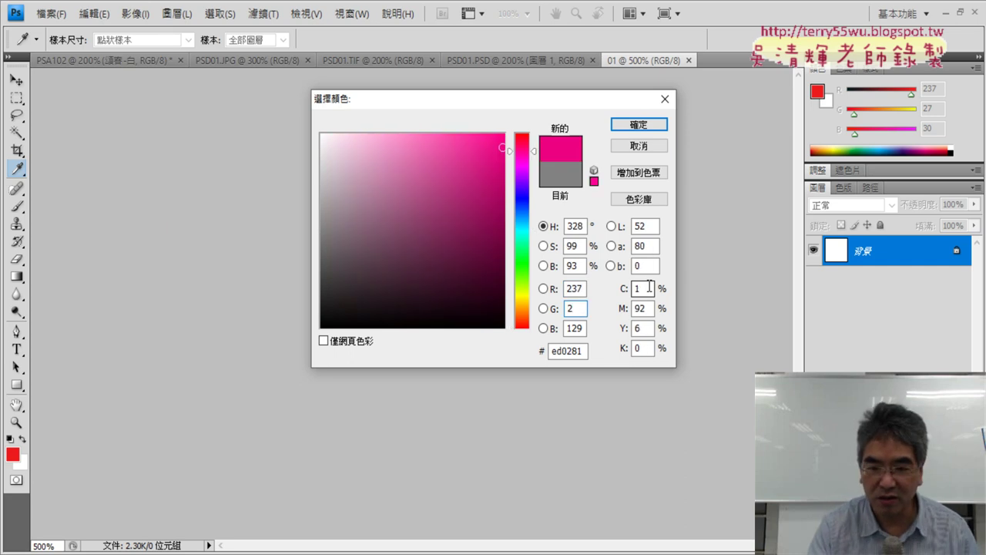
pyautogui.write('8')
pyautogui.press('Tab')
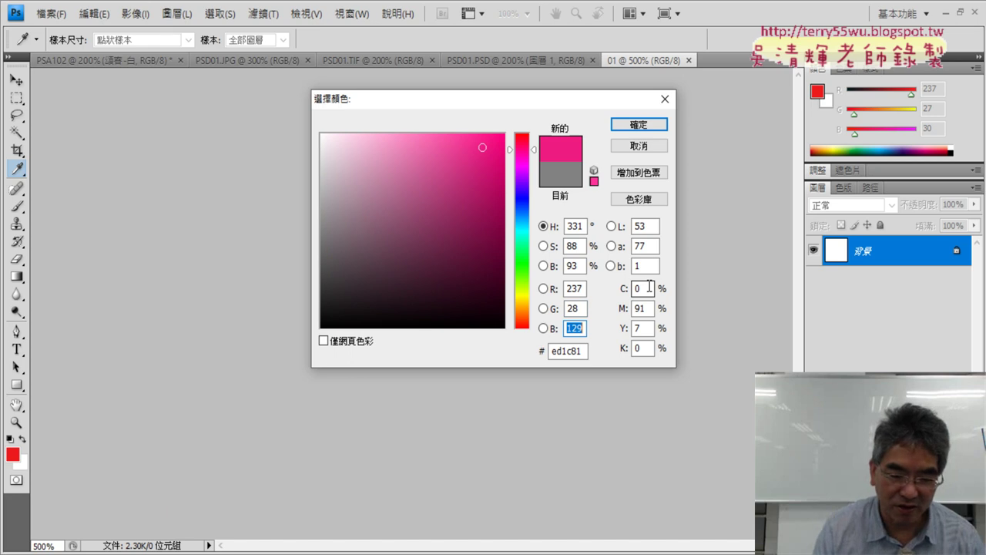
pyautogui.hotkey('alt', 'Tab')
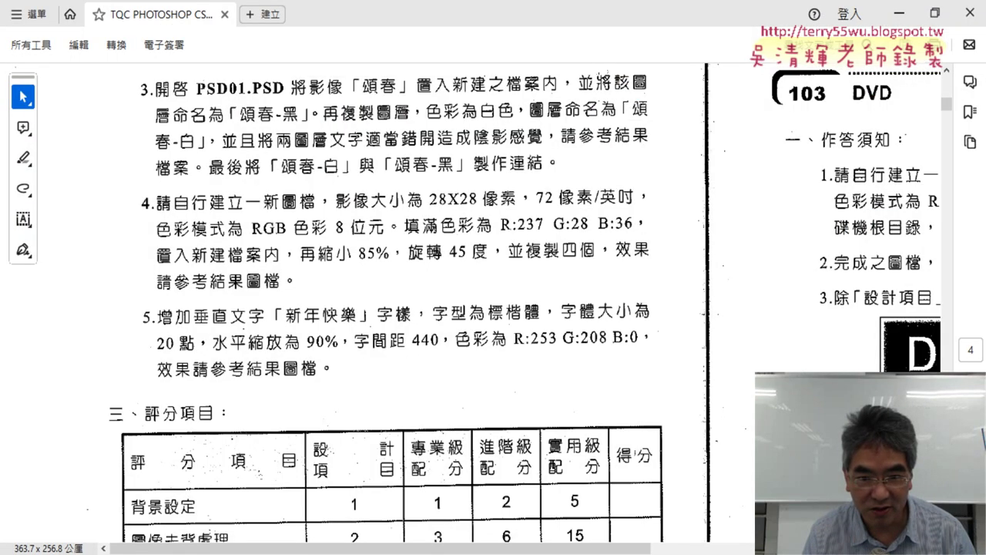
pyautogui.hotkey('alt', 'Tab')
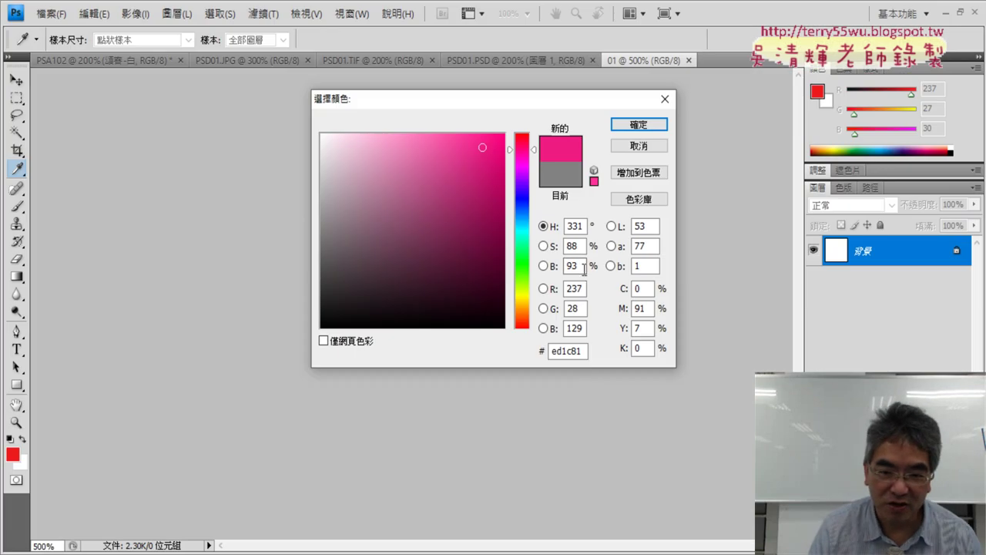
pyautogui.doubleClick(569, 333)
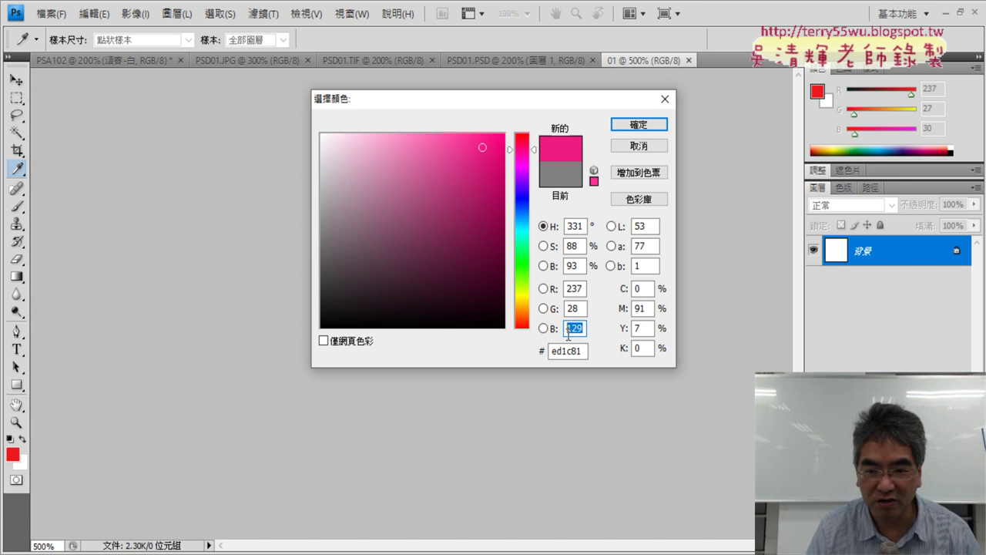
pyautogui.write('36')
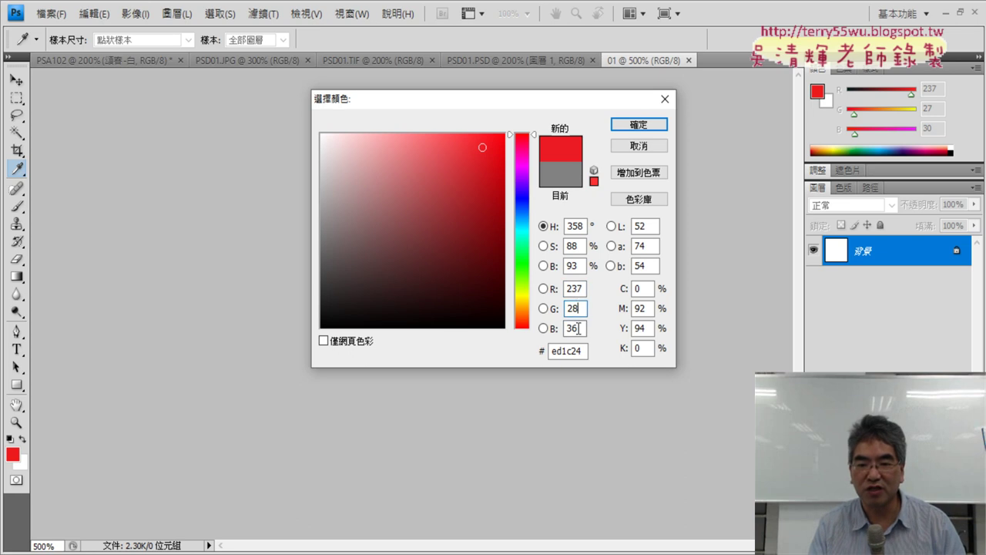
pyautogui.click(657, 125)
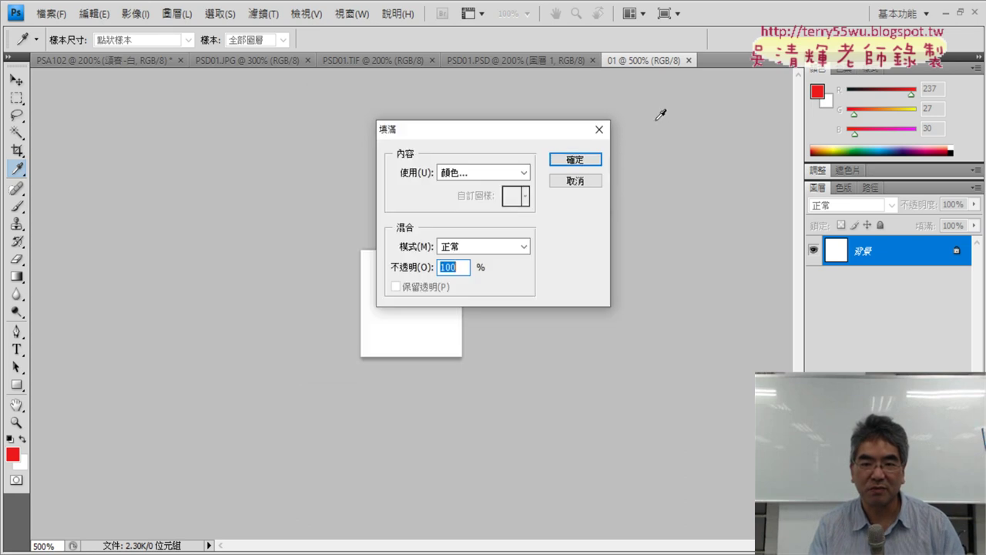
# - Fill document 01 solid red, glance at the PSA102 card, and return to 01
pyautogui.click(575, 162)
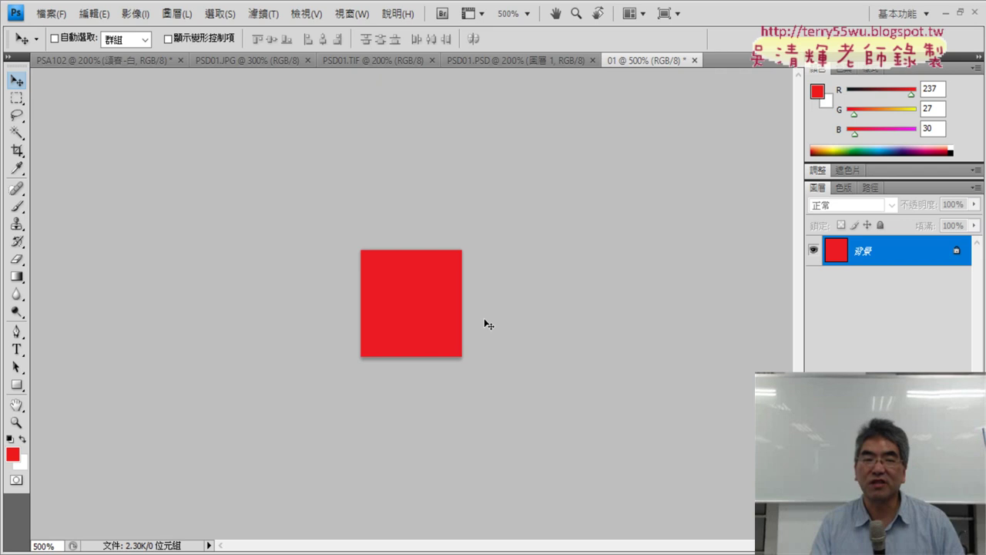
pyautogui.click(104, 60)
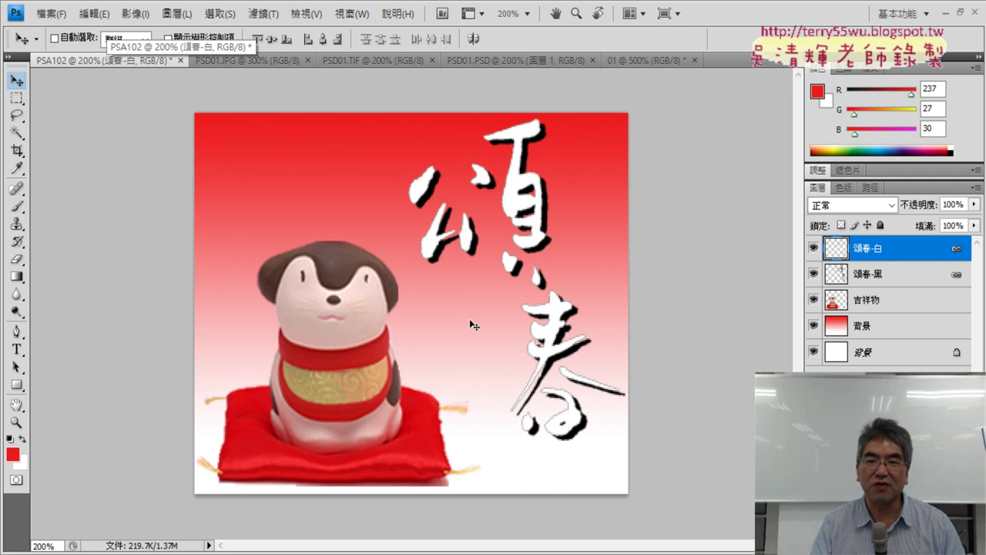
pyautogui.click(622, 60)
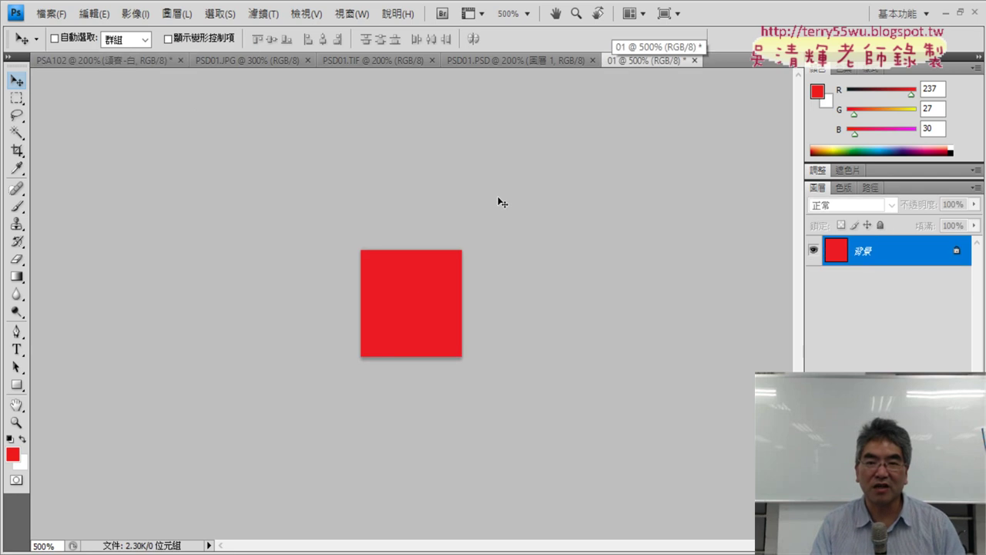
# - Duplicate the red Background layer into PSA102 as a new layer named 01
pyautogui.rightClick(870, 256)
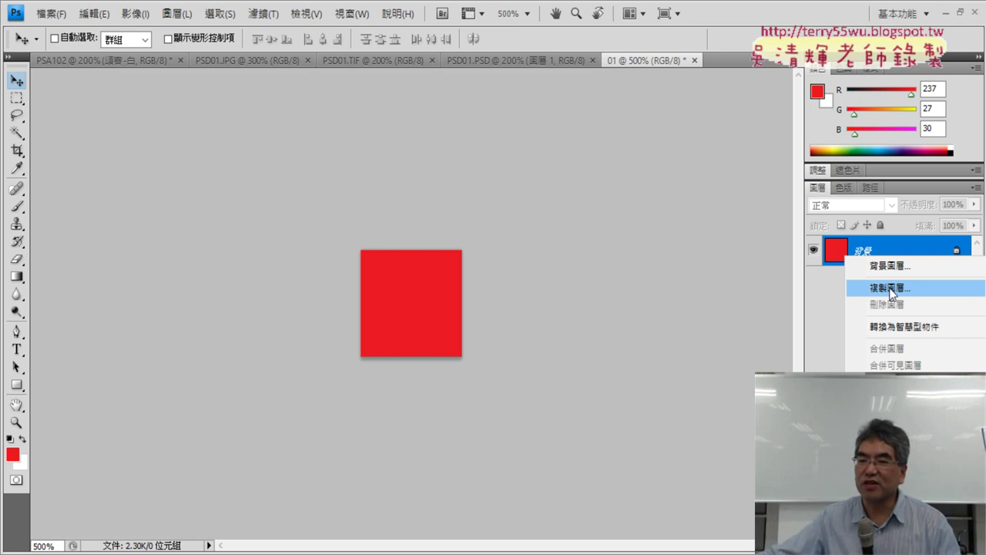
pyautogui.click(890, 289)
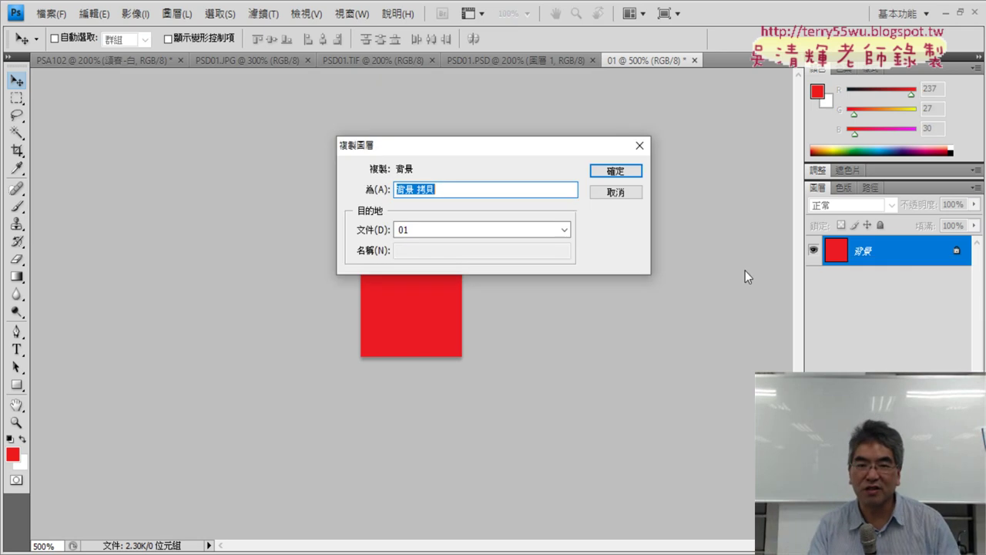
pyautogui.click(438, 229)
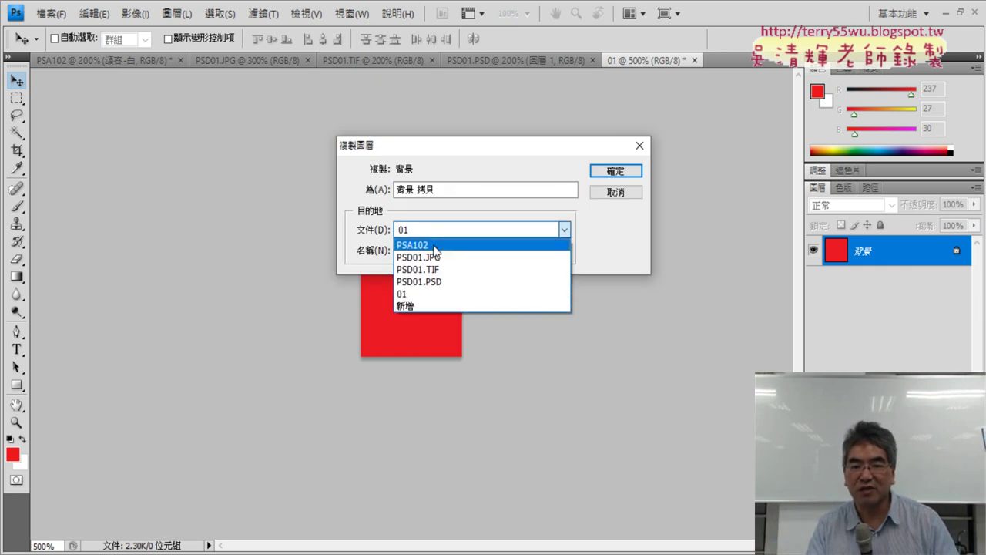
pyautogui.click(434, 246)
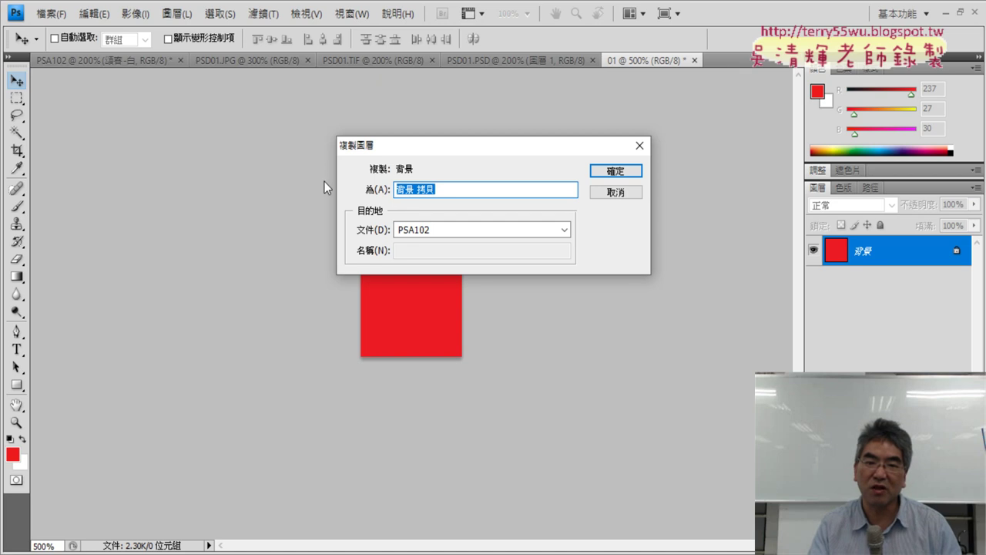
pyautogui.write('01')
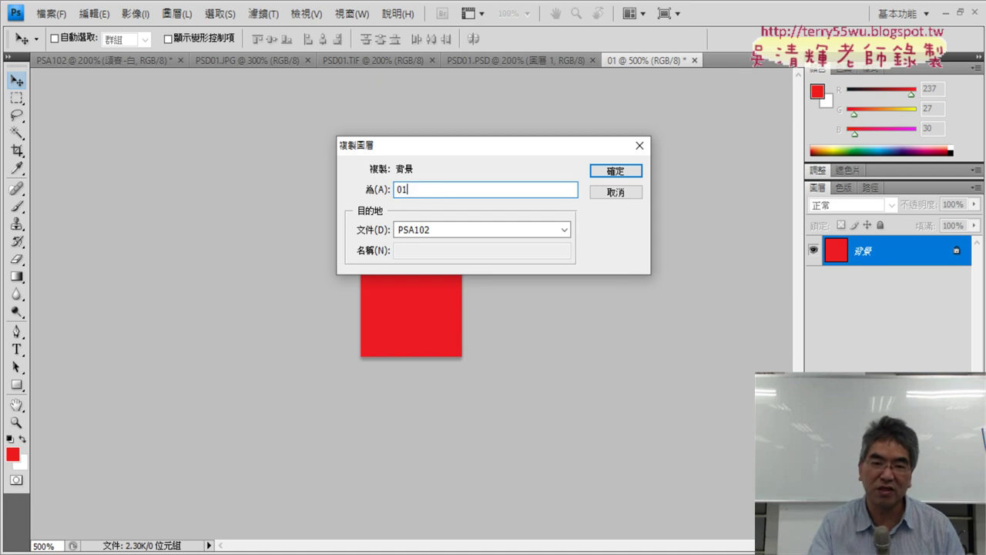
pyautogui.click(612, 171)
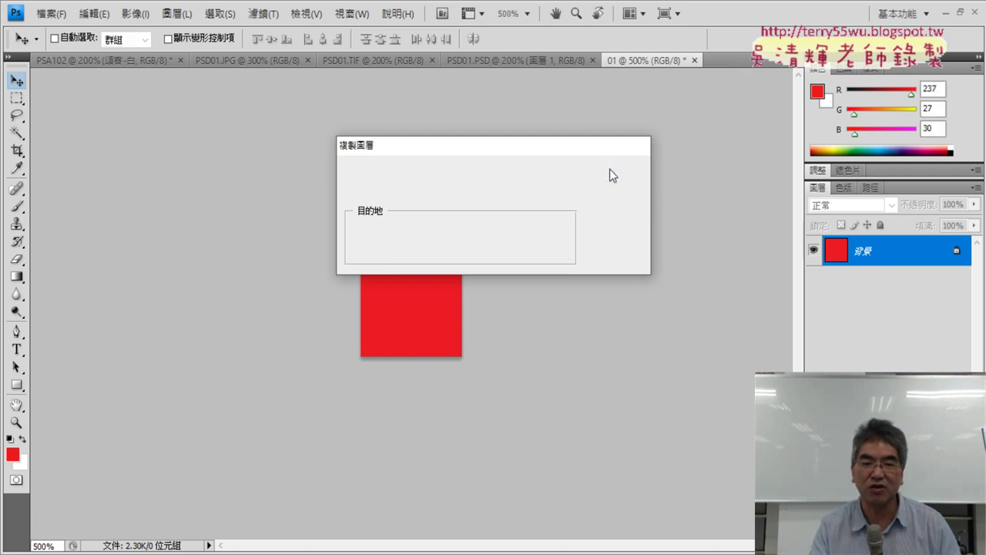
pyautogui.rightClick(872, 256)
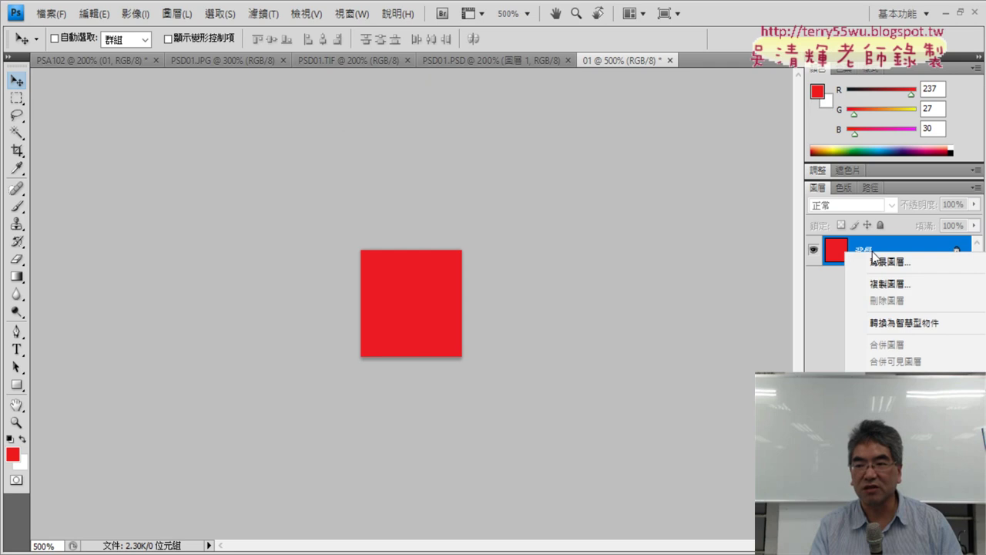
pyautogui.click(94, 60)
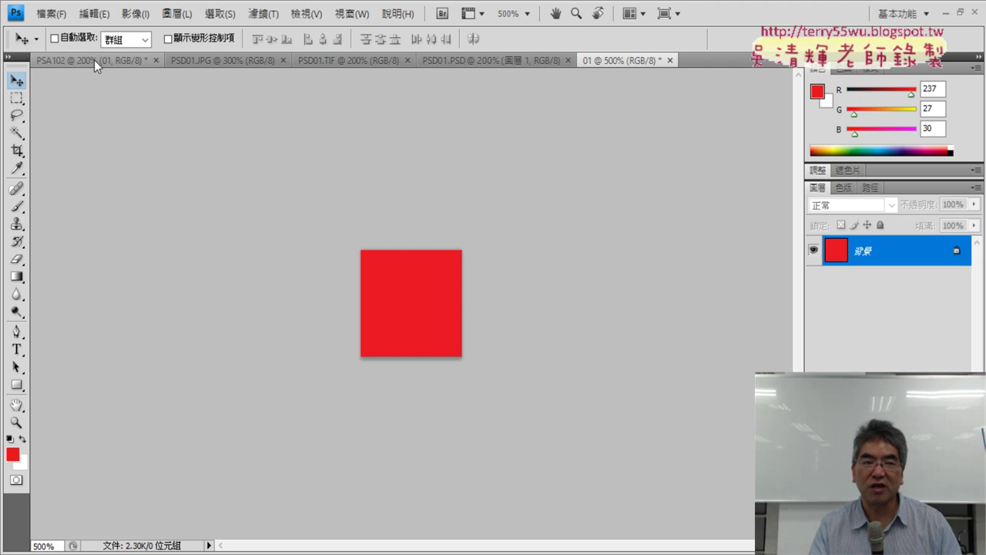
# - Delete the copied layer 01 from PSA102 and return to the red square document 01
pyautogui.click(94, 60)
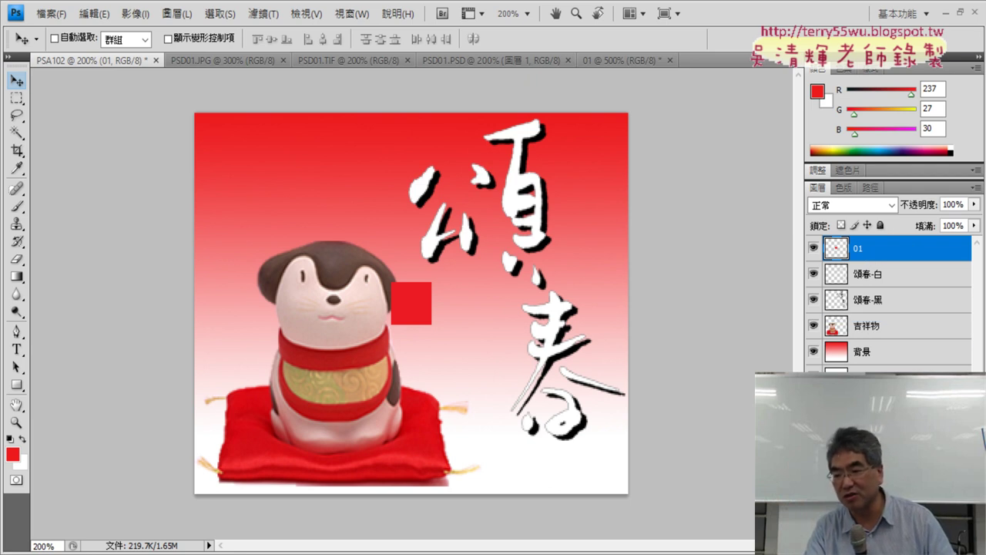
pyautogui.press('Delete')
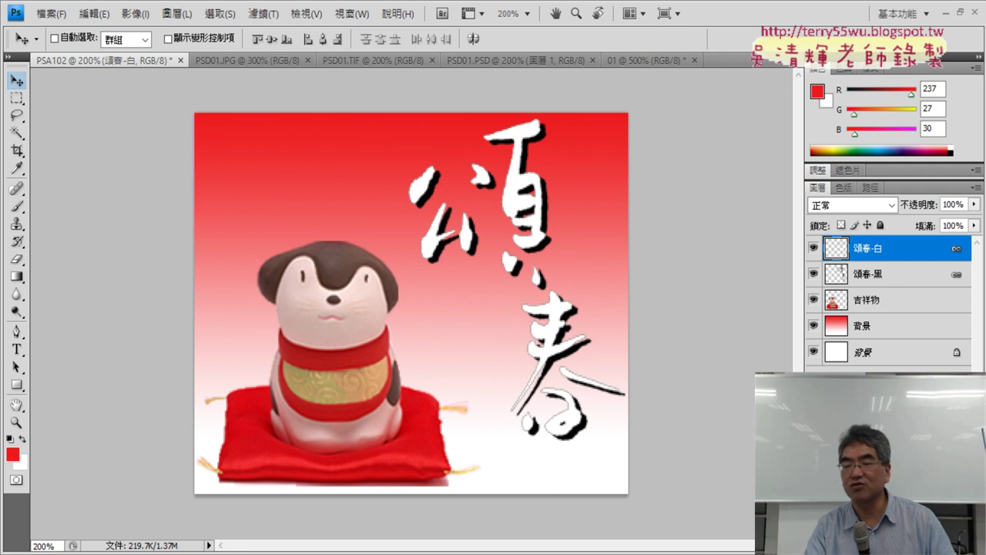
pyautogui.hotkey('ctrl', 'z')
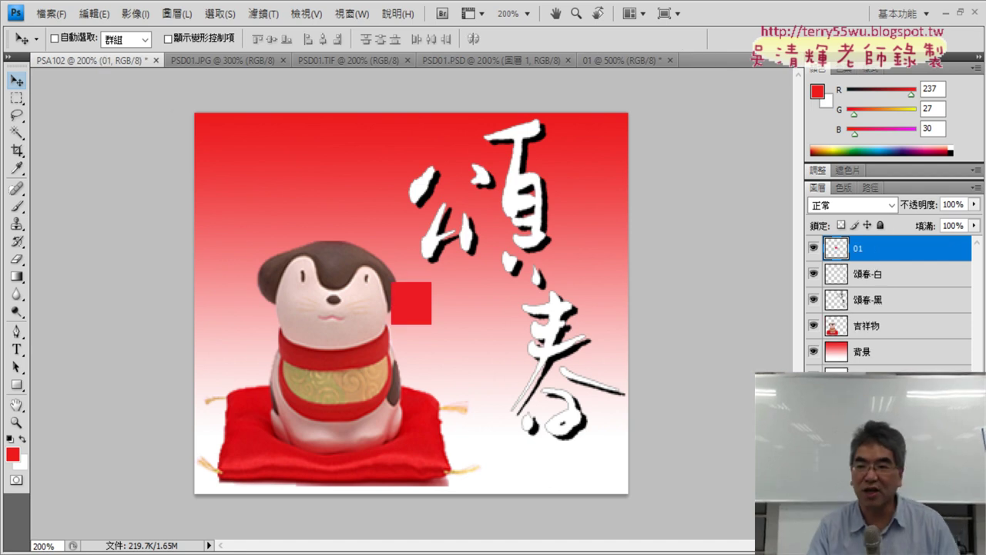
pyautogui.rightClick(881, 248)
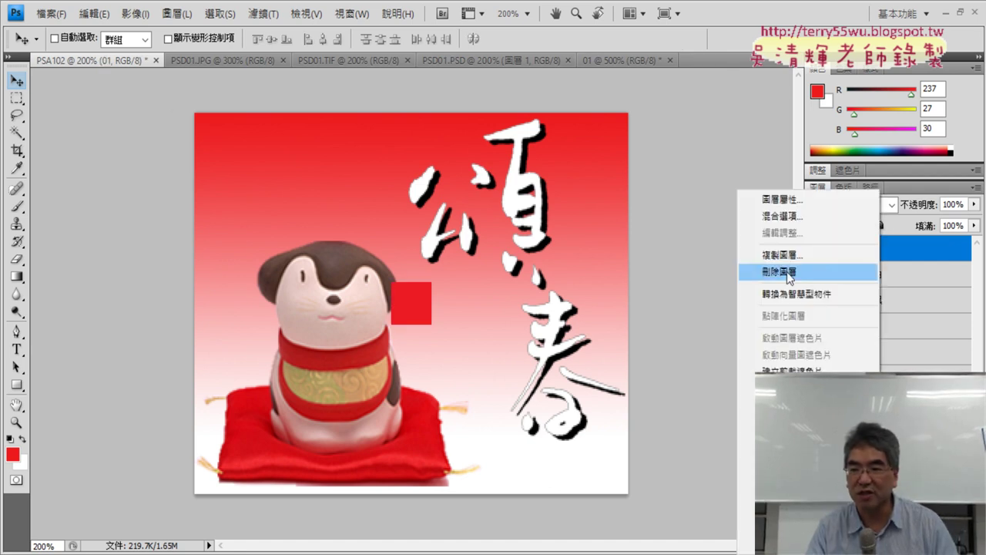
pyautogui.click(933, 259)
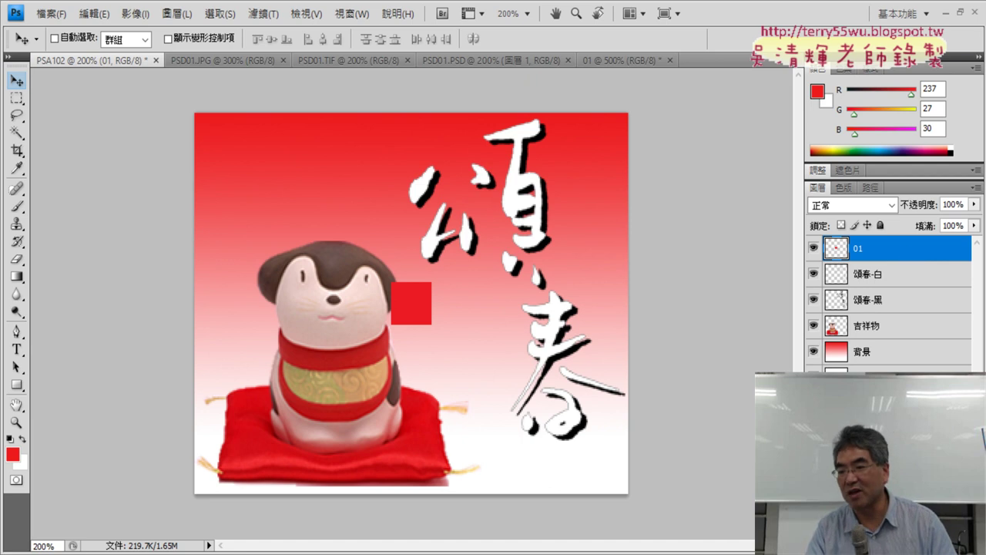
pyautogui.press('Delete')
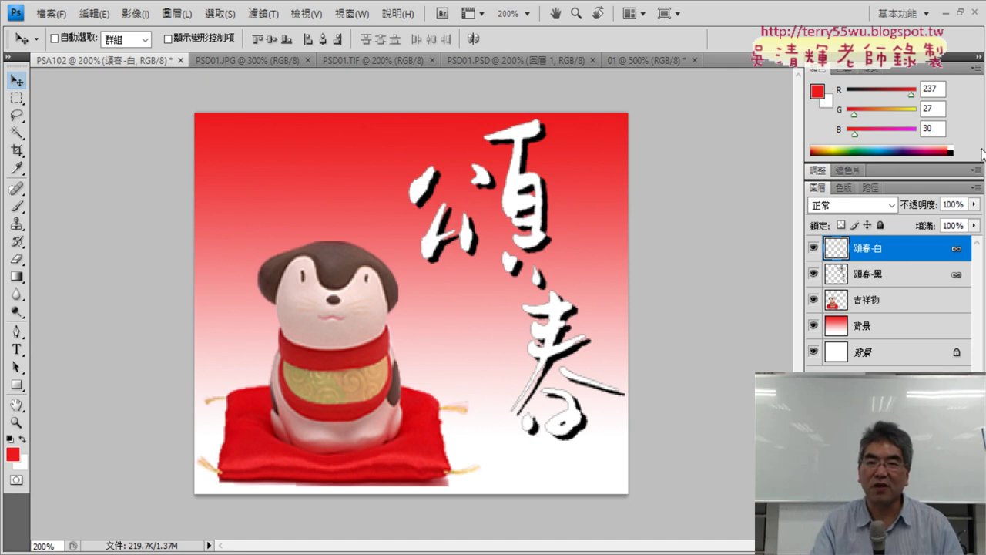
pyautogui.click(652, 59)
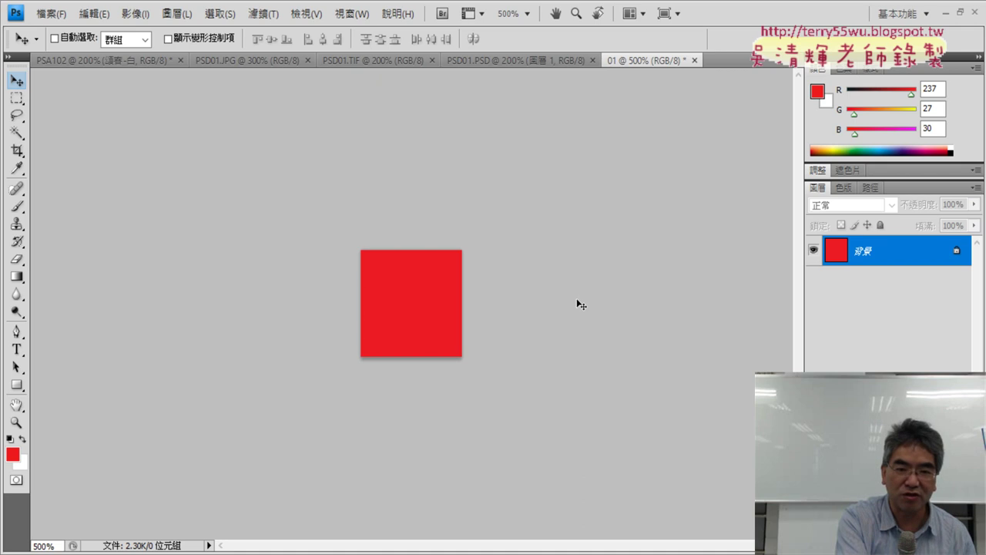
# - Copy the whole red square from document 01 into the PSA102 card as a new layer
pyautogui.hotkey('ctrl', 'a')
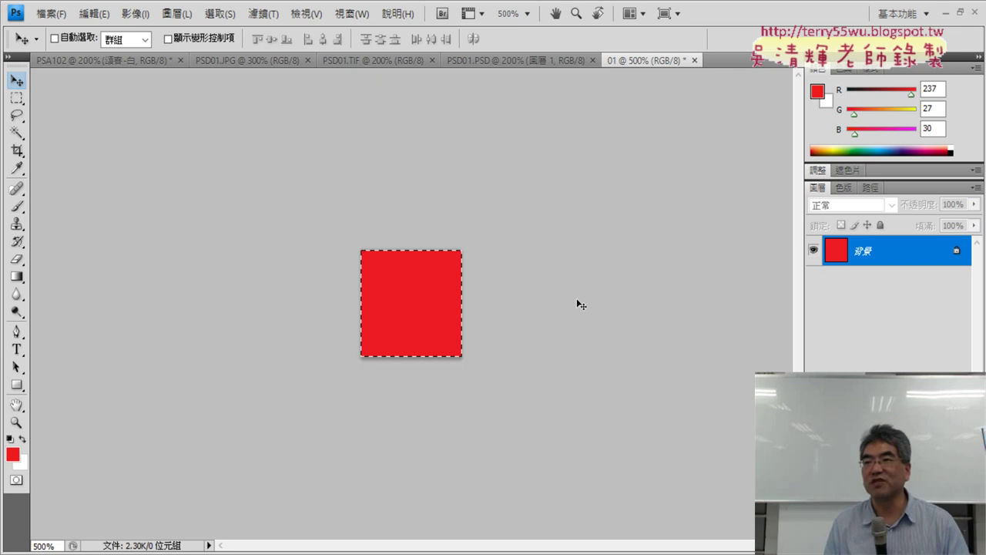
pyautogui.click(121, 62)
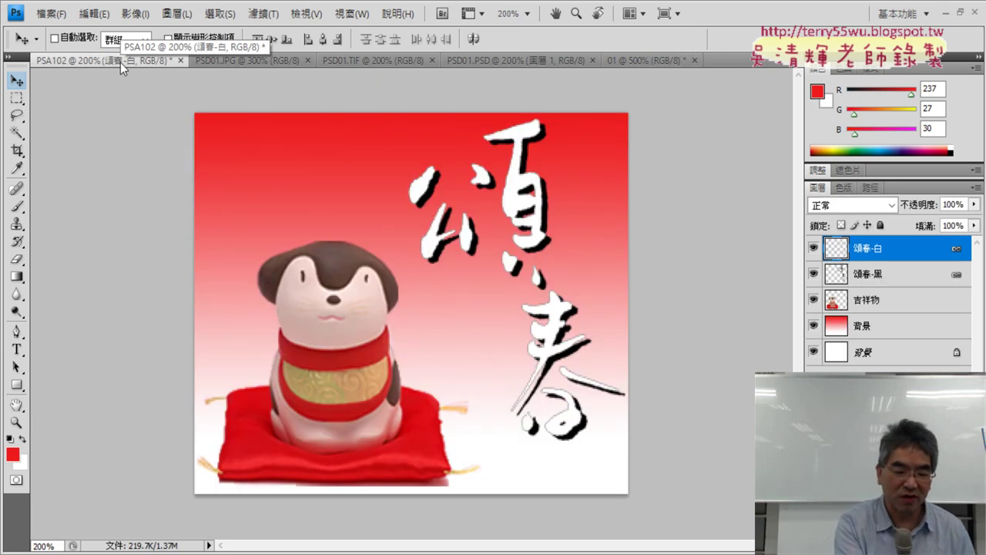
pyautogui.hotkey('ctrl', 'v')
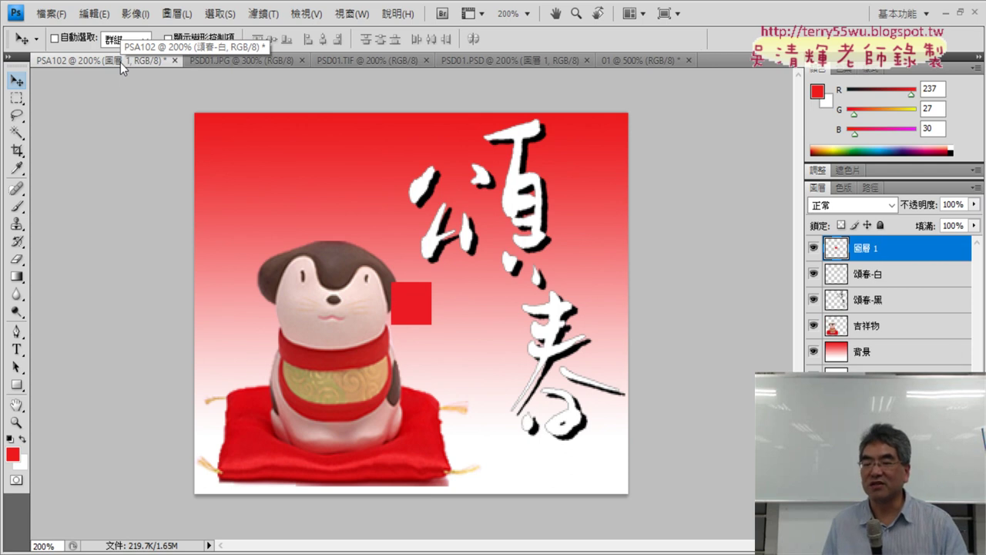
pyautogui.doubleClick(868, 248)
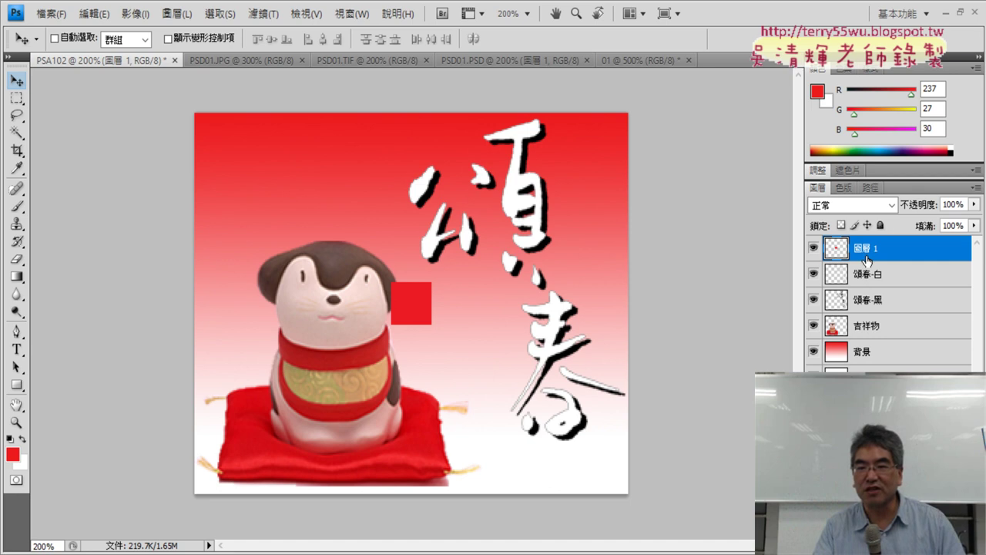
# - Rename the pasted square's layer to 01 and check task 4 in the PDF instructions
pyautogui.doubleClick(871, 249)
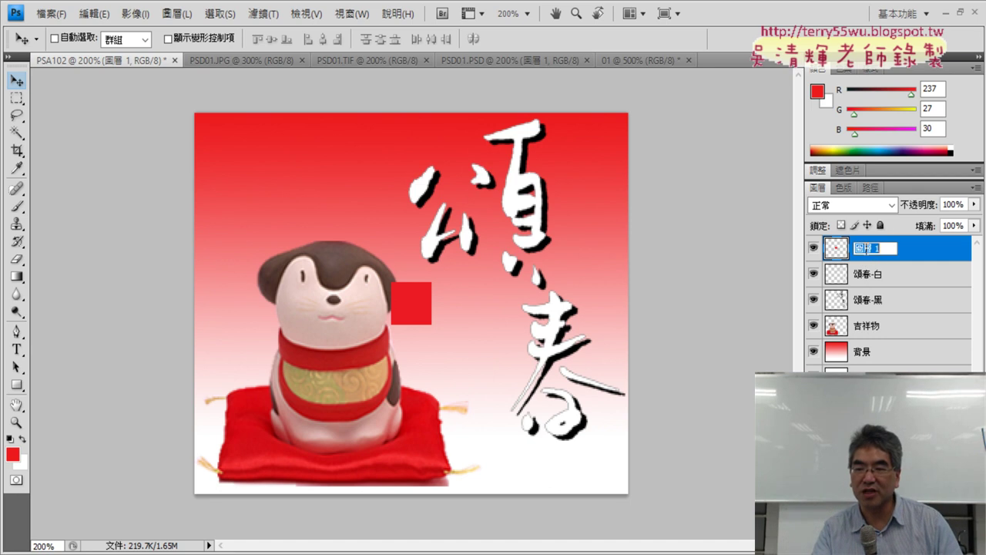
pyautogui.write('01')
pyautogui.press('Return')
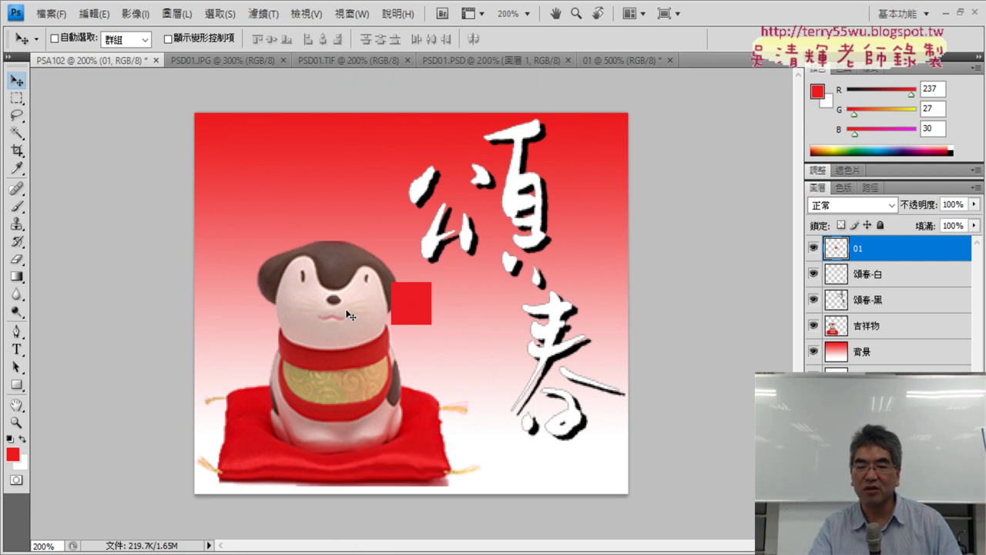
pyautogui.hotkey('alt', 'Tab')
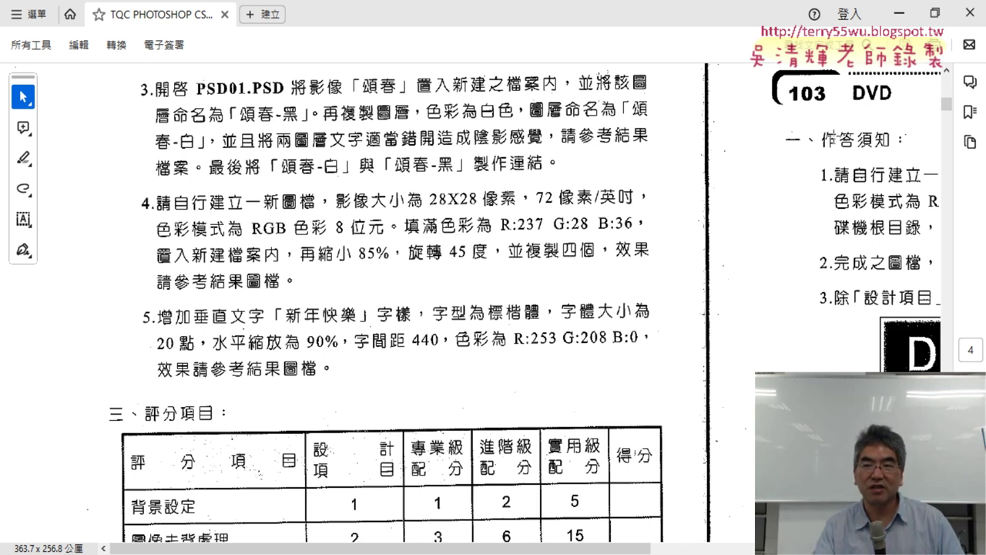
pyautogui.hotkey('alt', 'Tab')
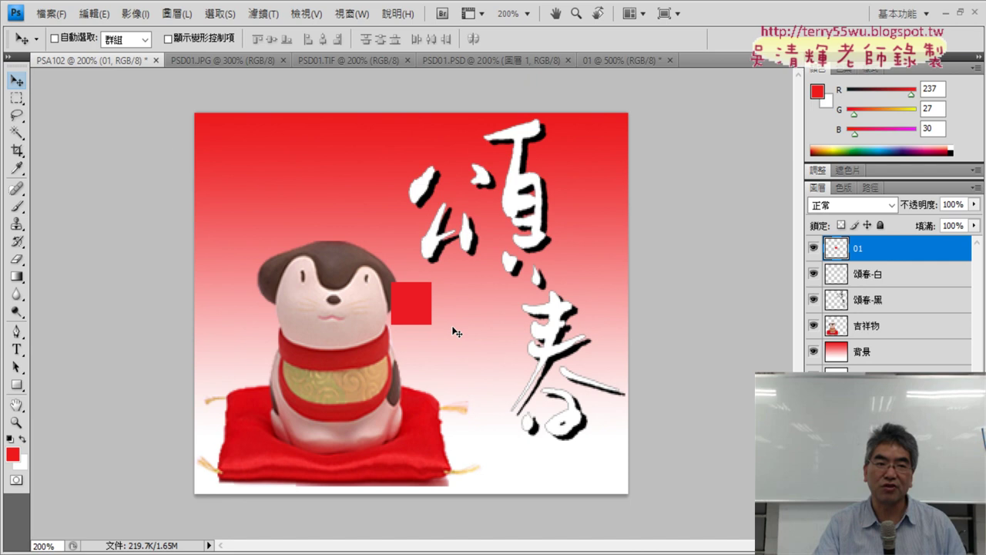
# - Scale layer 01's red square proportionally to 85% with Free Transform
pyautogui.click(95, 14)
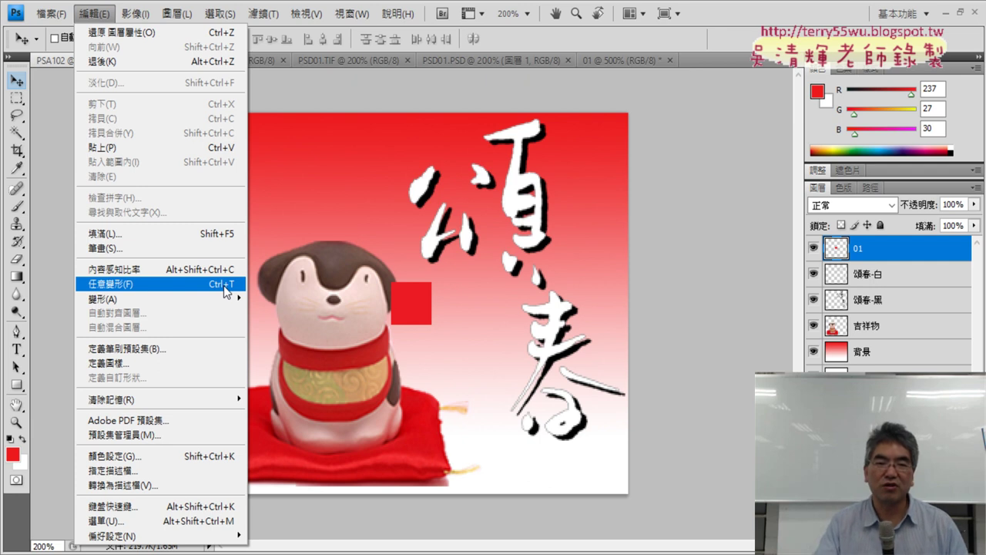
pyautogui.click(374, 310)
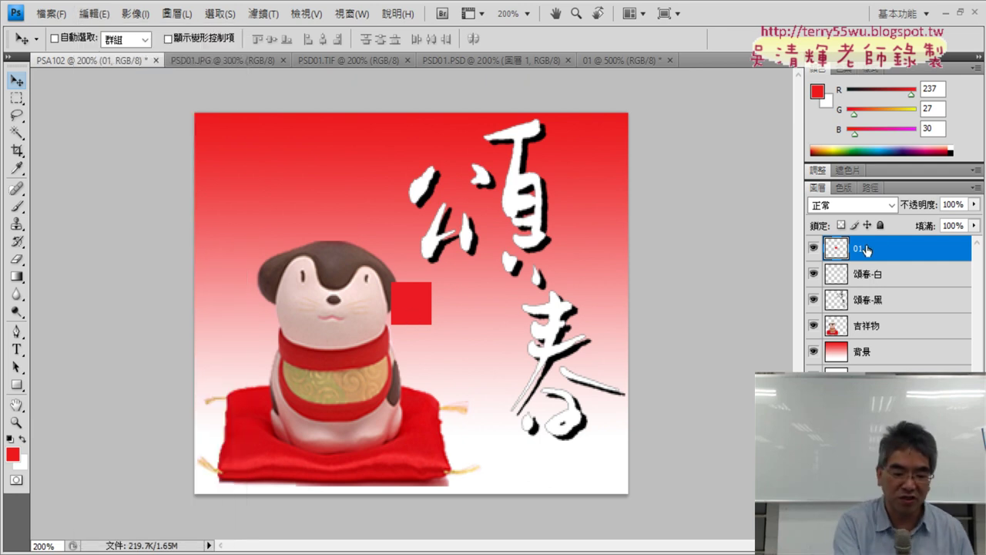
pyautogui.hotkey('ctrl', 't')
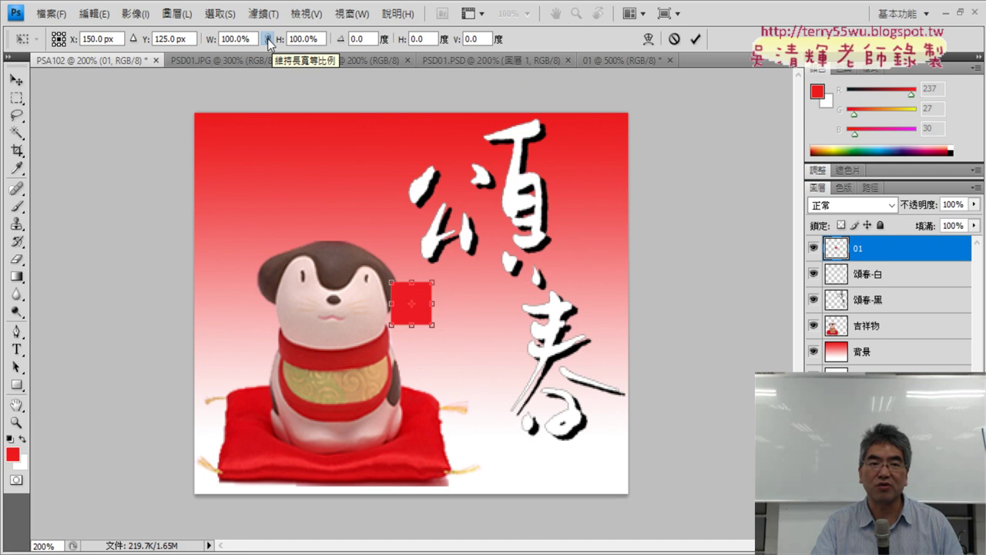
pyautogui.click(267, 39)
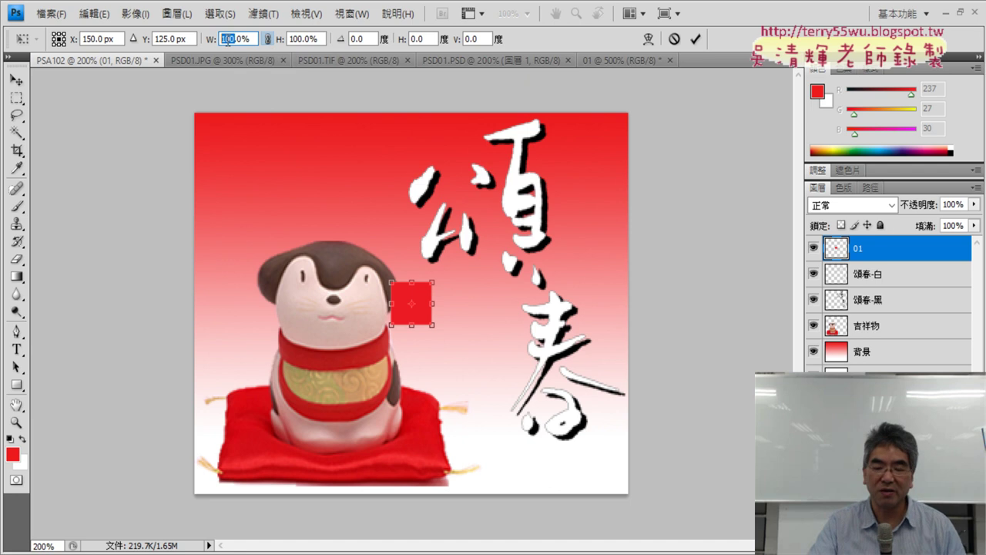
pyautogui.write('85')
pyautogui.press('Return')
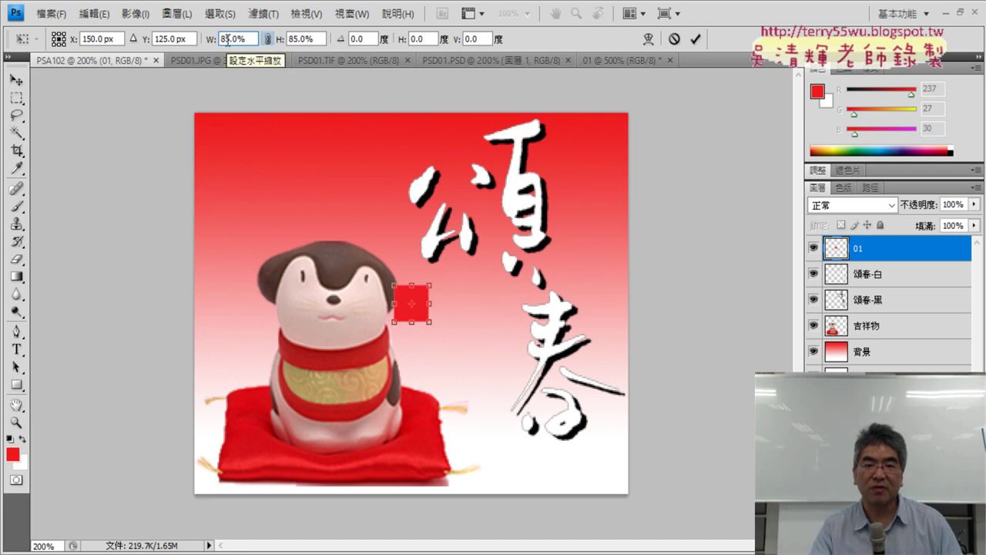
pyautogui.click(697, 39)
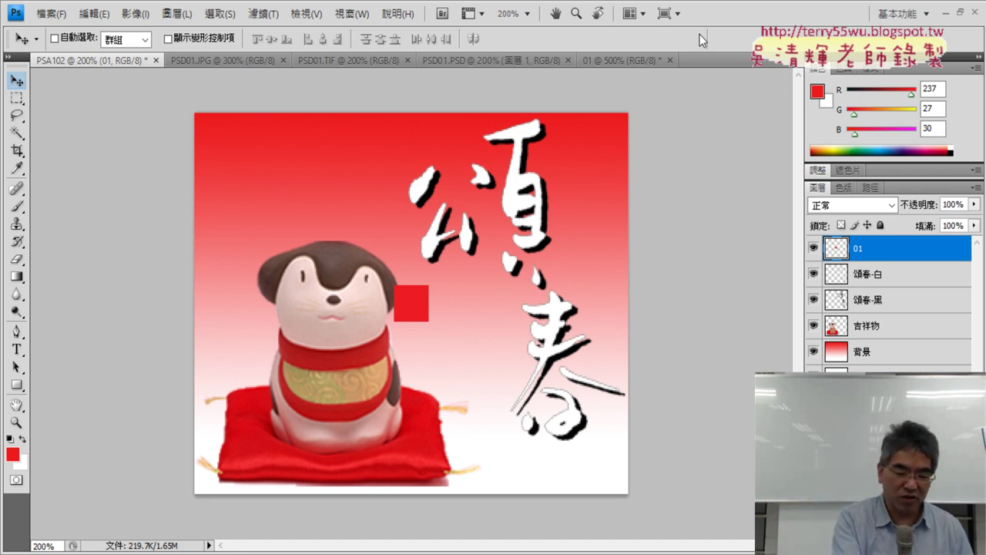
# - Rotate layer 01's red square by 45° so it stands as a diamond
pyautogui.hotkey('ctrl', 't')
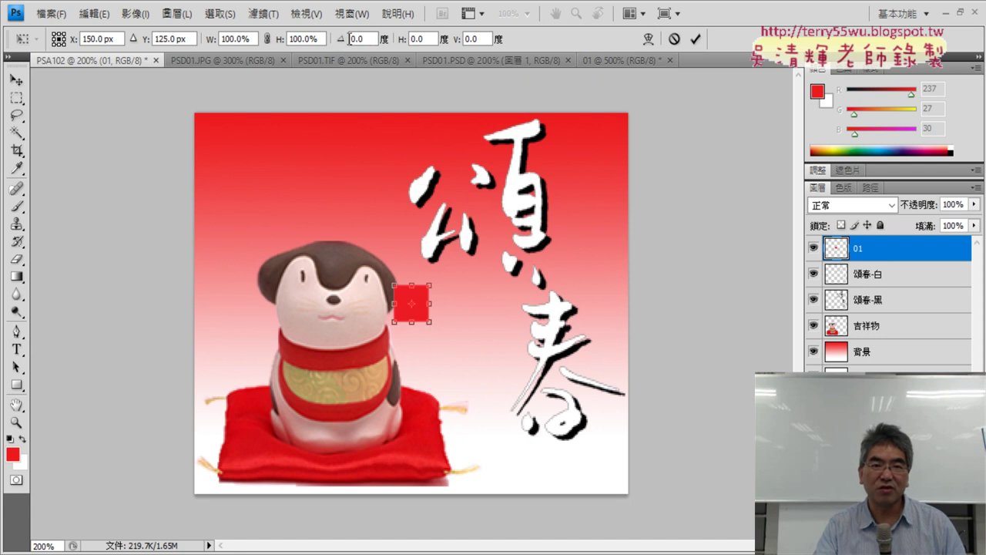
pyautogui.click(359, 39)
pyautogui.write('4')
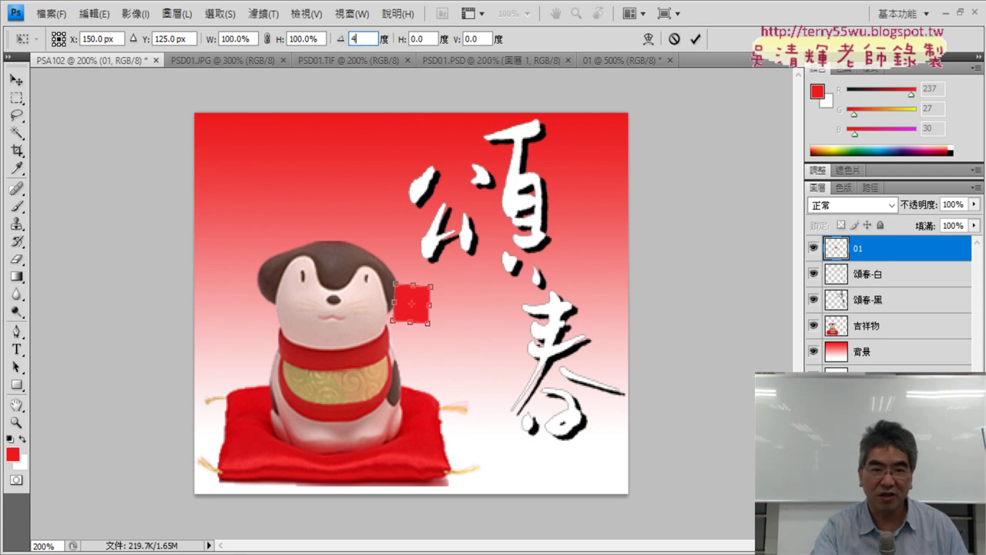
pyautogui.write('5')
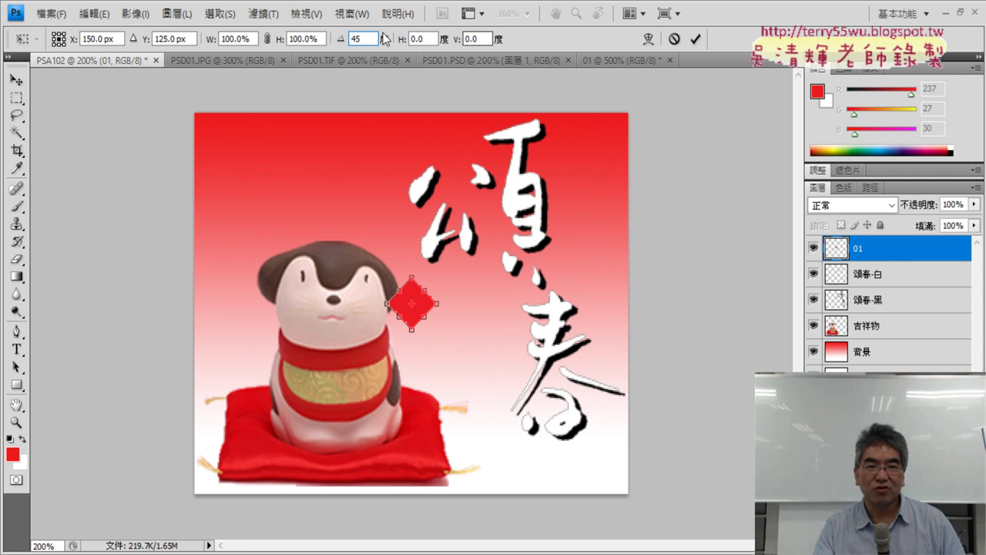
pyautogui.click(356, 39)
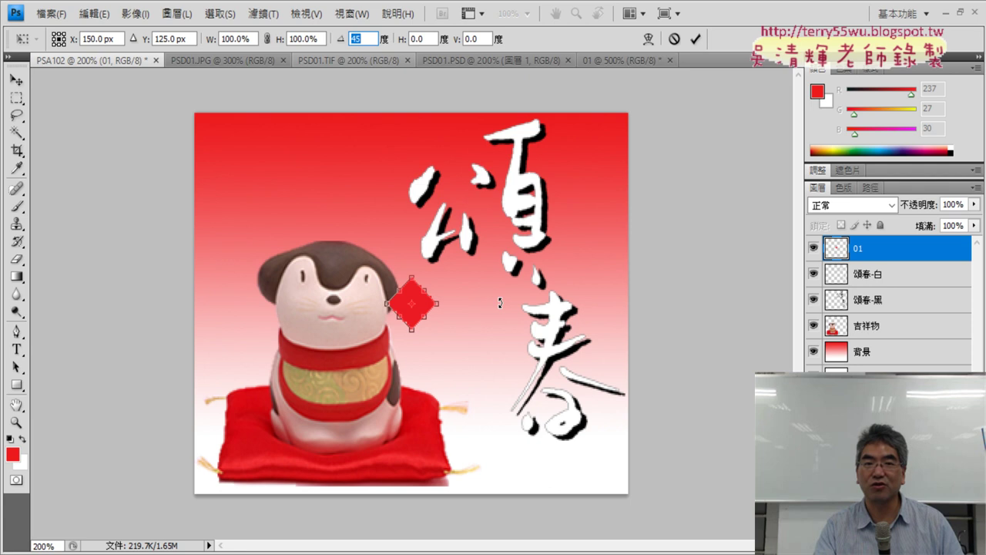
pyautogui.click(696, 39)
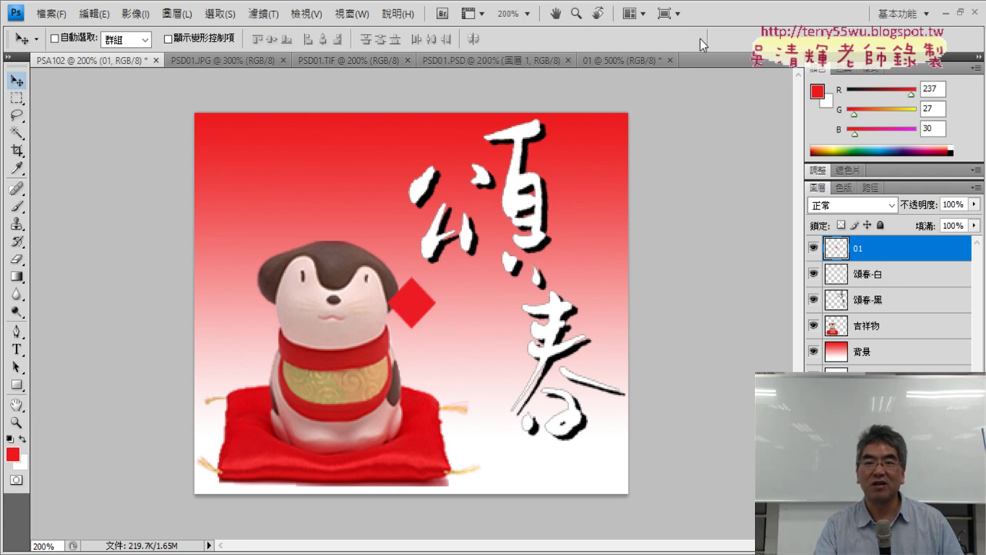
# - Drag the red diamond right, between the figurine and the 頌春 calligraphy
pyautogui.moveTo(419, 303); pyautogui.dragTo(465, 303)
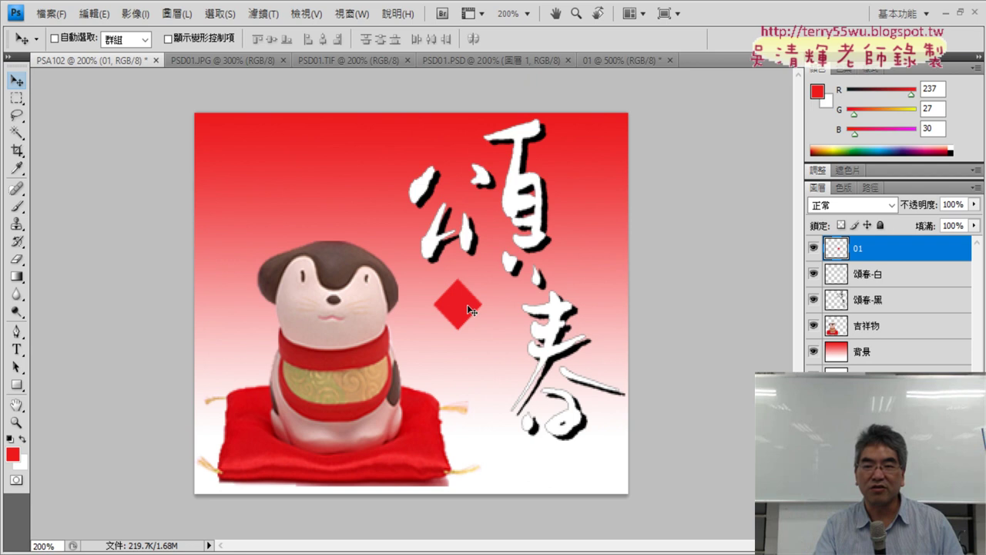
pyautogui.moveTo(472, 310); pyautogui.dragTo(479, 306)
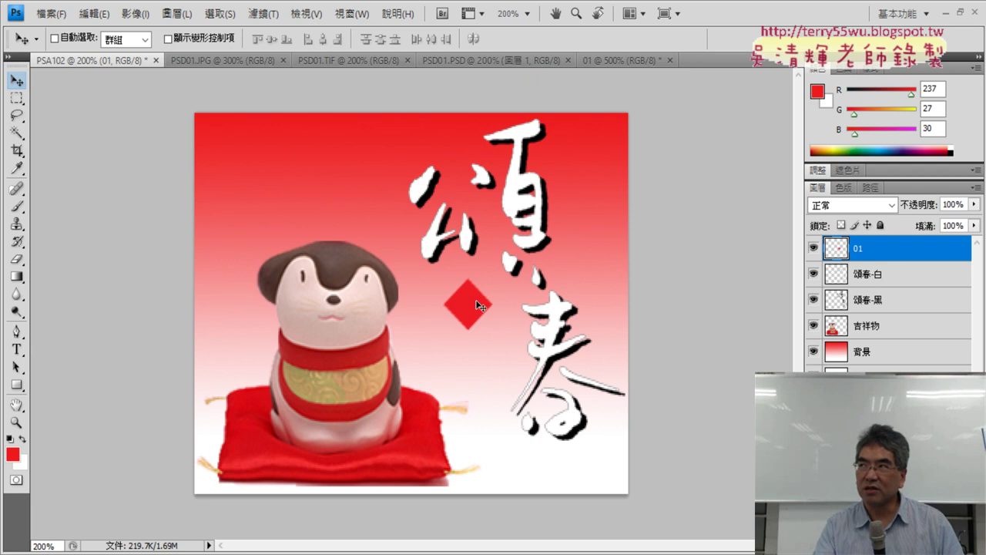
# - Duplicate diamond layer 01 as a new layer named 02
pyautogui.rightClick(881, 252)
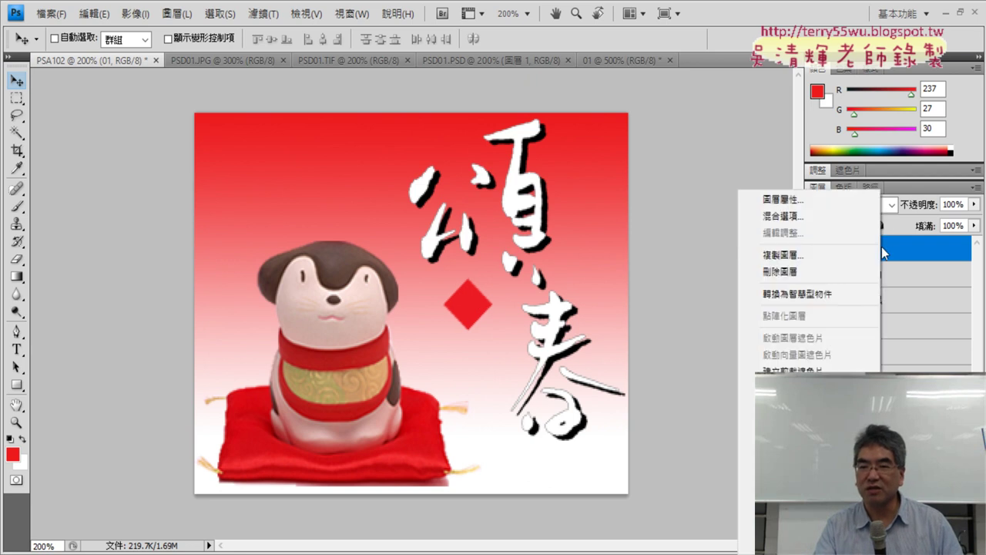
pyautogui.click(804, 258)
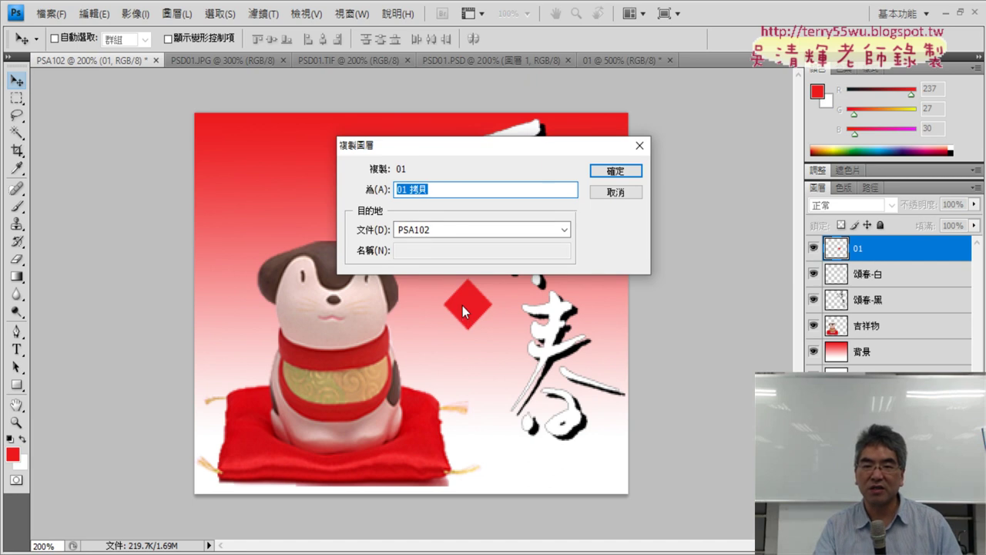
pyautogui.write('02')
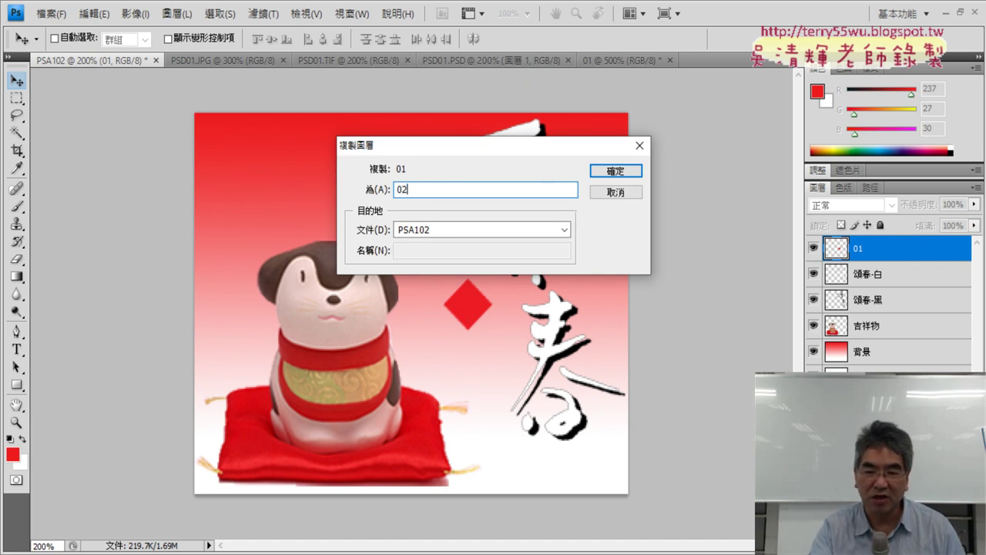
pyautogui.press('Return')
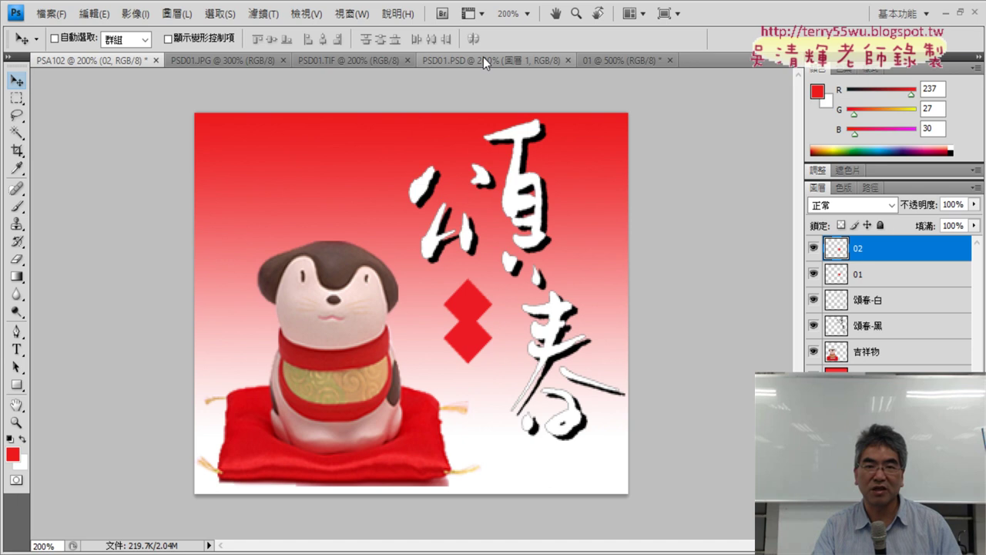
# - After checking the sample card, shift diamonds 01 and 02 together right and slightly down
pyautogui.click(334, 65)
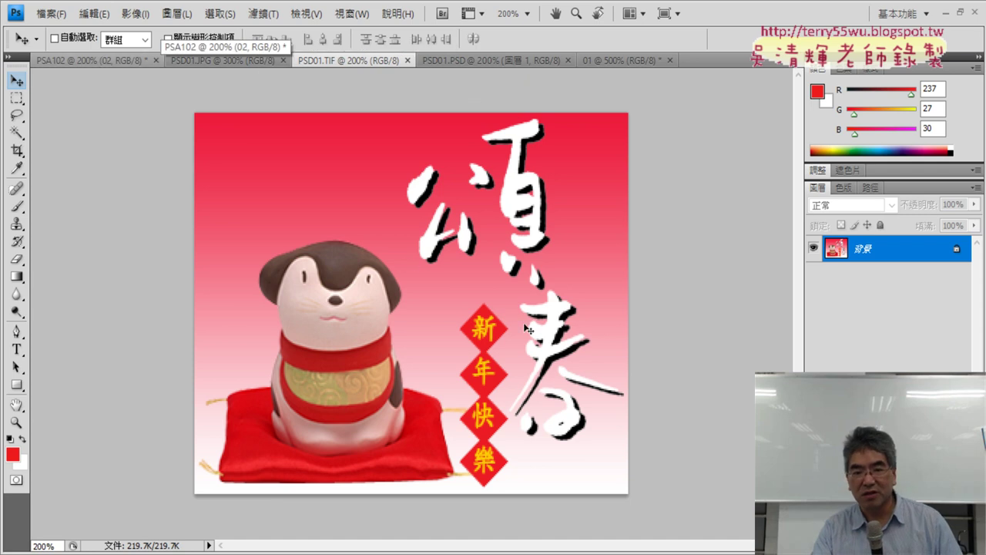
pyautogui.click(101, 61)
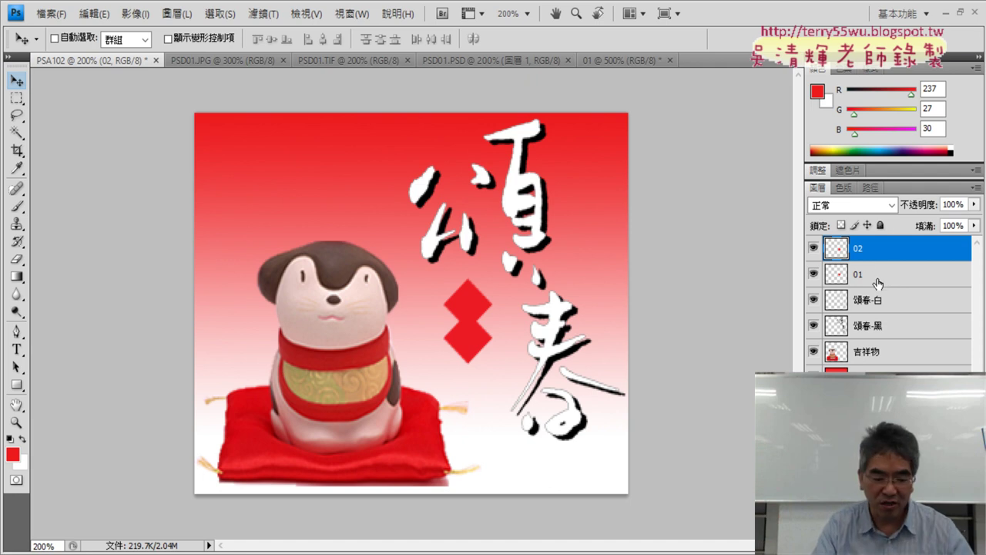
pyautogui.keyDown('shift'); pyautogui.click(879, 282); pyautogui.keyUp('shift')
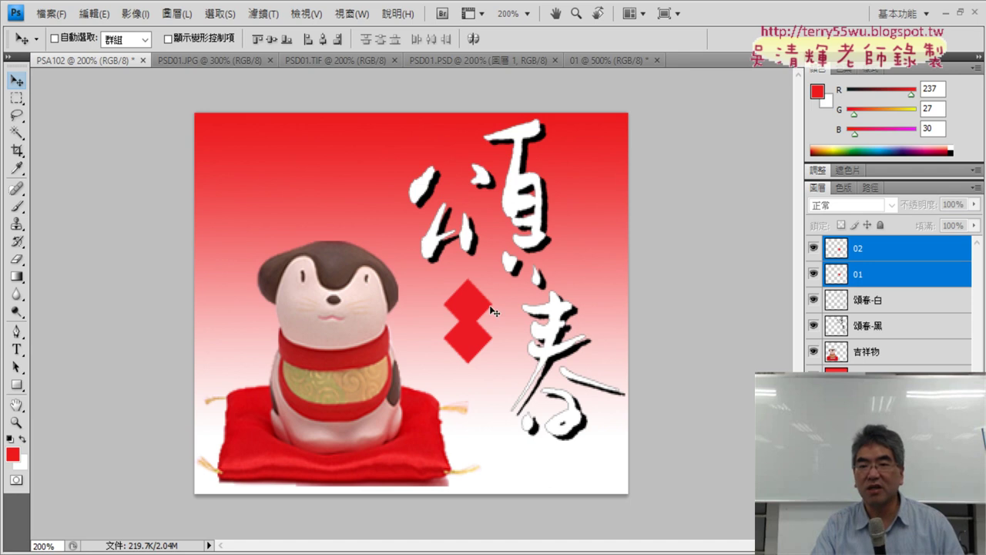
pyautogui.moveTo(475, 306); pyautogui.dragTo(488, 310)
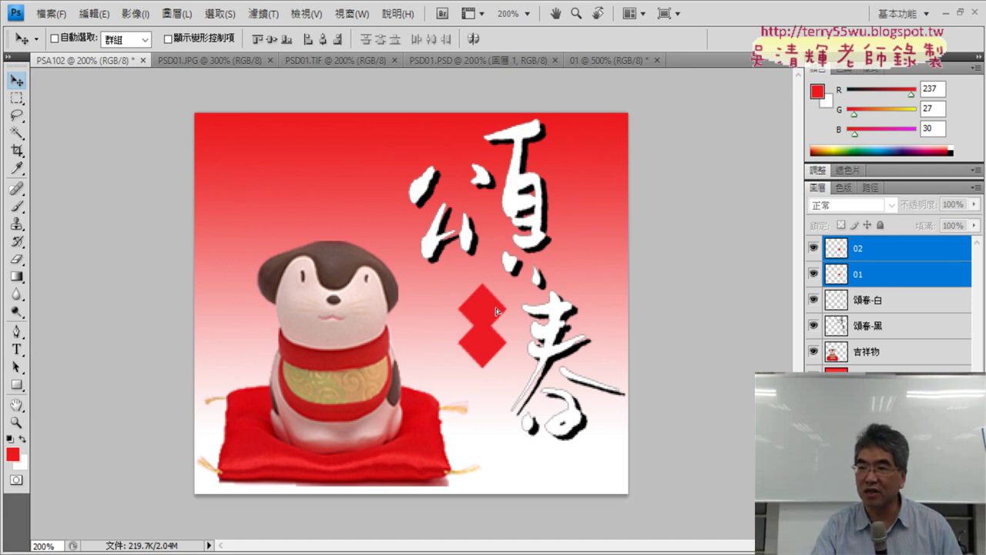
pyautogui.press('Right')
pyautogui.press('Right')
pyautogui.press('Right')
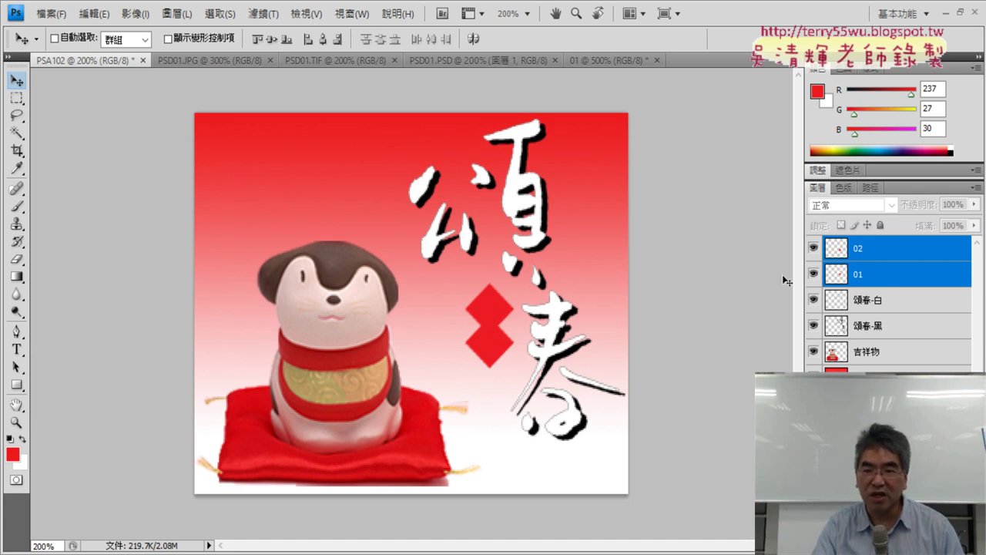
pyautogui.click(876, 251)
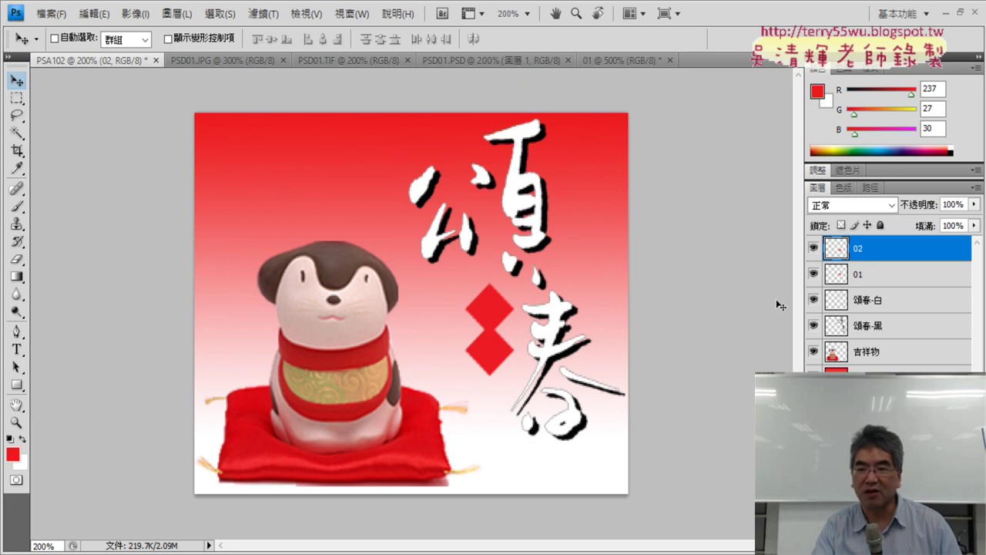
# - Duplicate diamond layer 02 as layer 03
pyautogui.rightClick(892, 248)
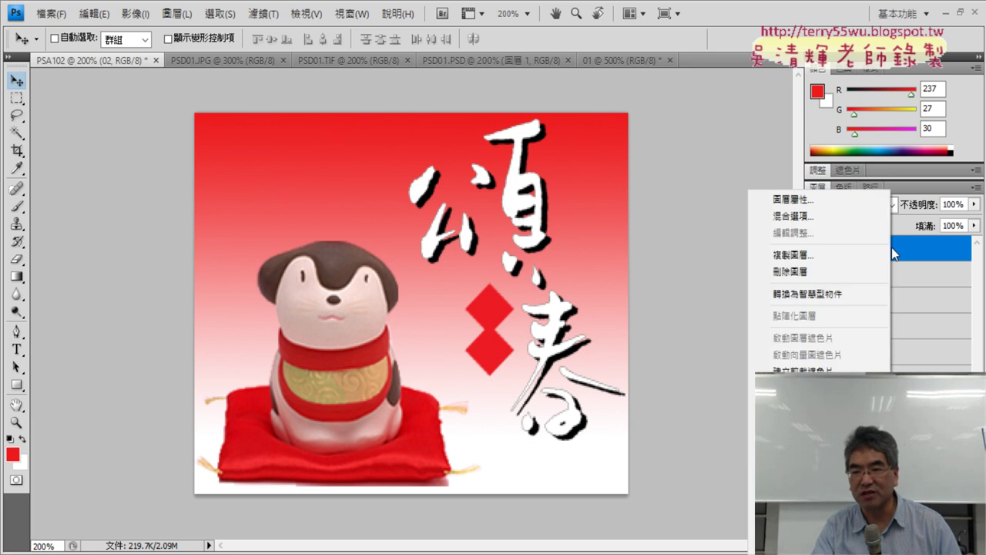
pyautogui.click(836, 247)
pyautogui.write('3')
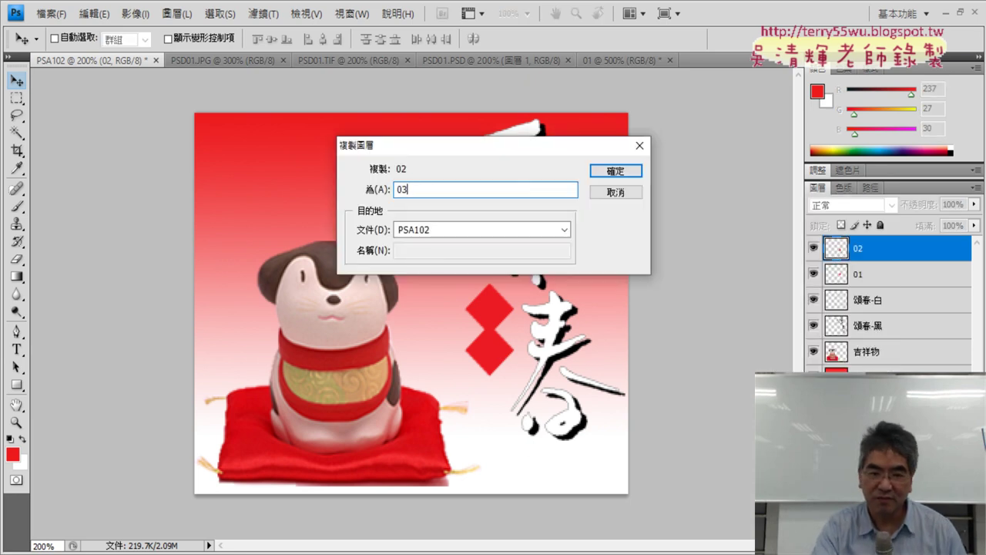
pyautogui.press('Return')
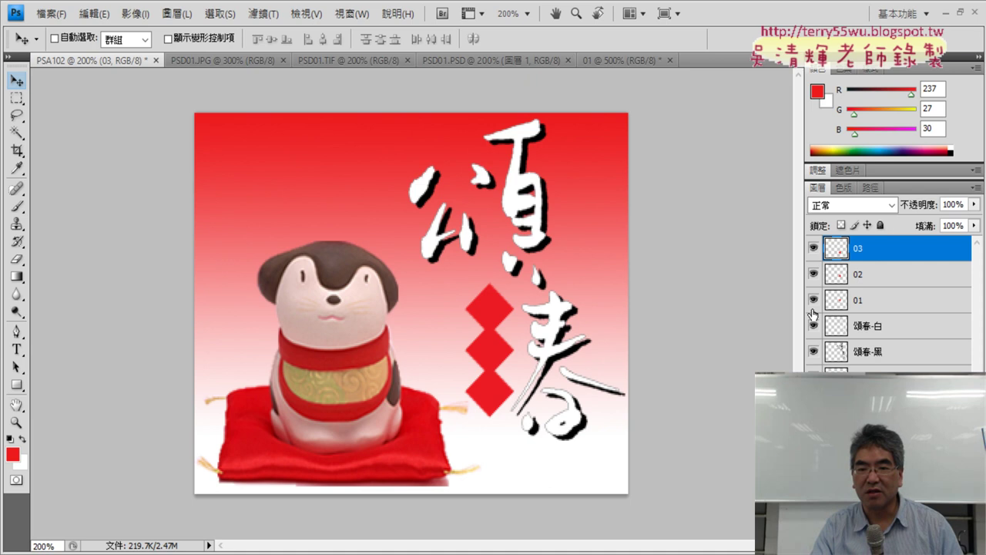
# - Duplicate layer 03 as layer 04 and drag the new diamond to the stack's bottom
pyautogui.rightClick(869, 250)
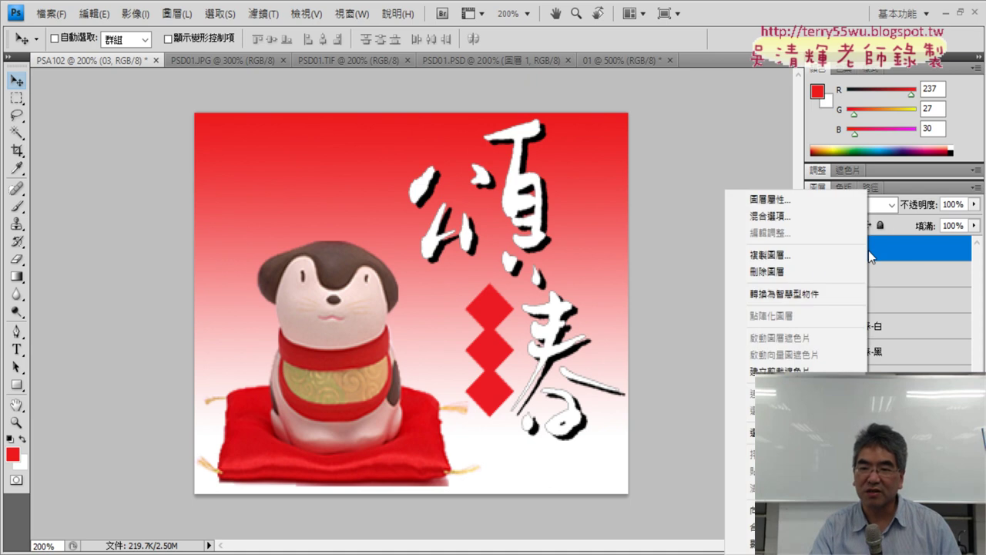
pyautogui.click(810, 254)
pyautogui.write('04')
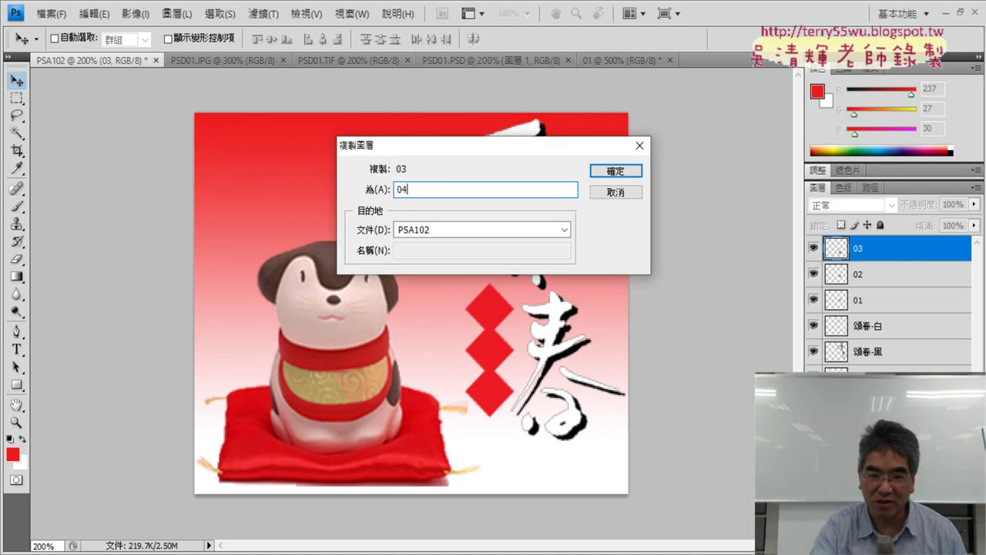
pyautogui.press('Return')
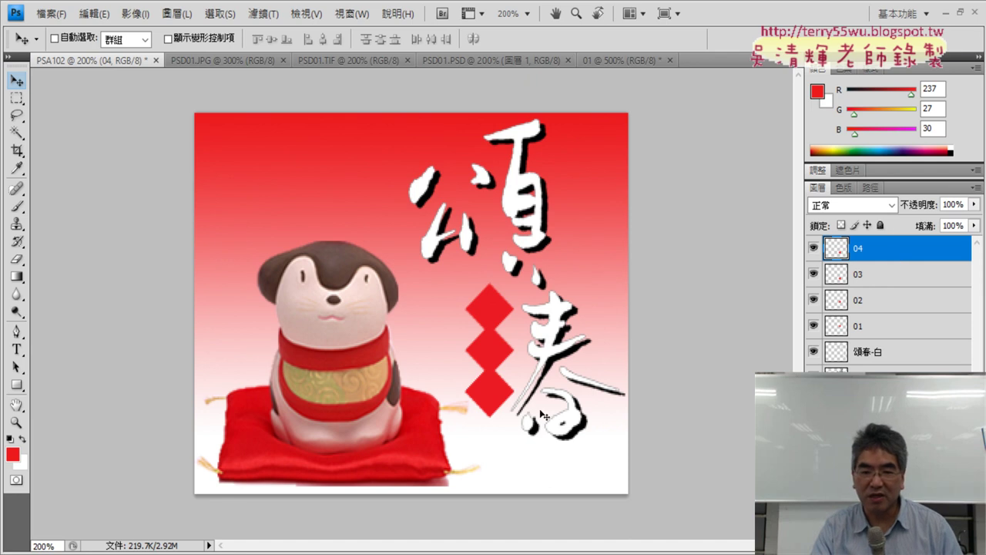
pyautogui.moveTo(490, 399); pyautogui.dragTo(491, 439)
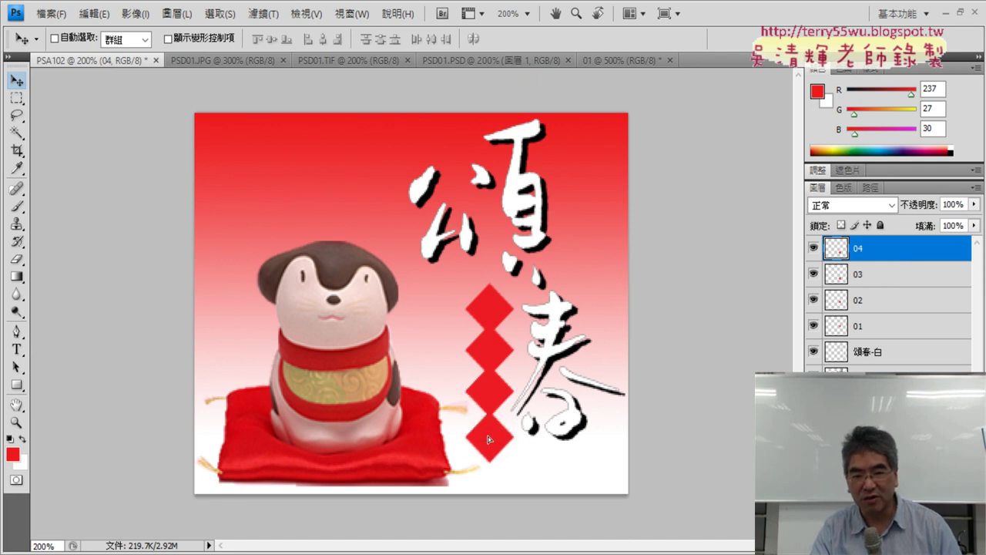
pyautogui.moveTo(488, 438); pyautogui.dragTo(490, 431)
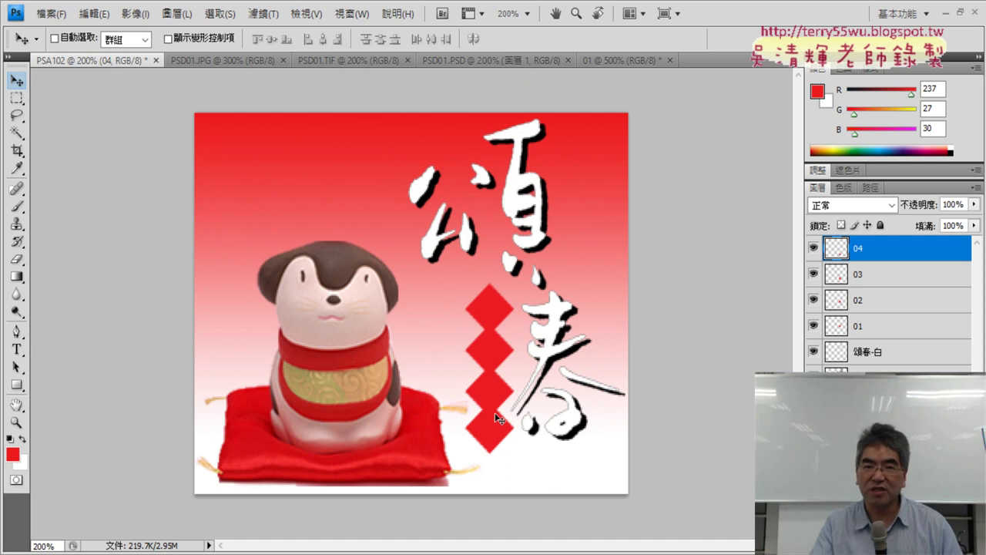
# - Compare with the PSD01.TIF reference and fine-tune the third diamond's position on layer 03
pyautogui.click(332, 60)
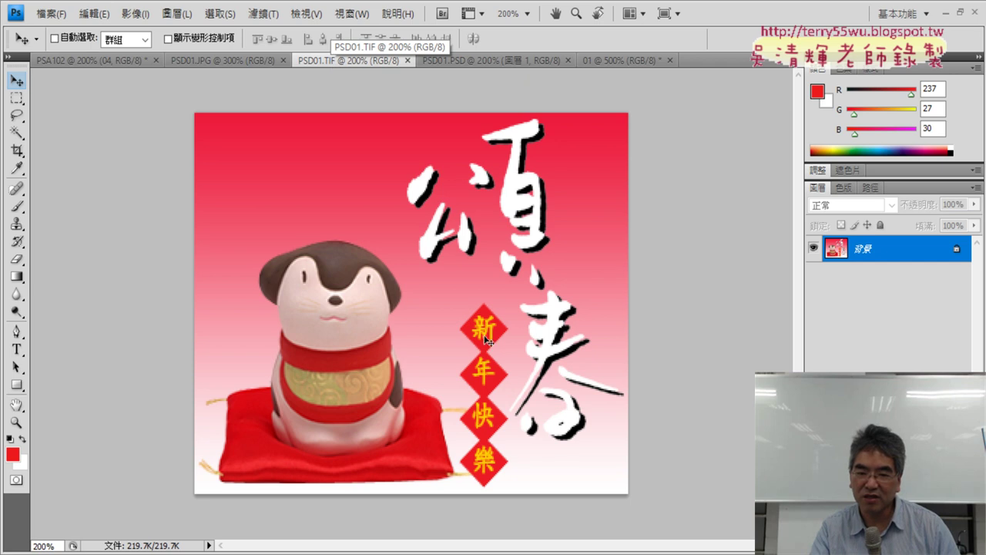
pyautogui.click(118, 61)
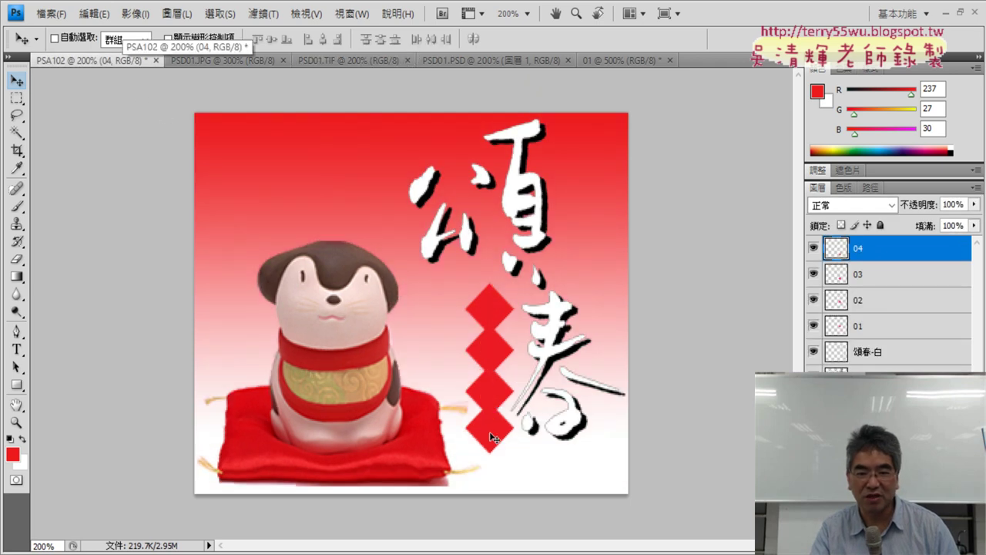
pyautogui.click(861, 304)
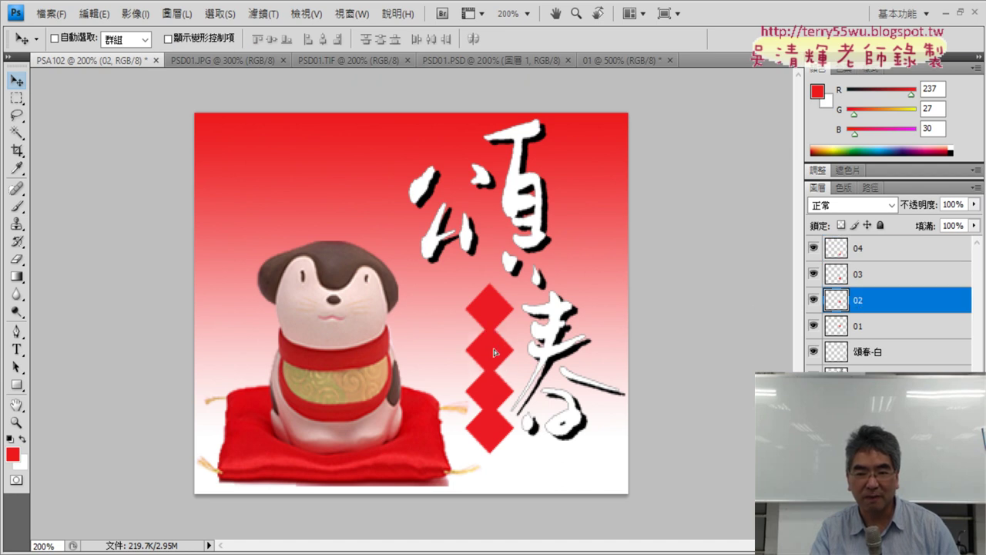
pyautogui.click(886, 287)
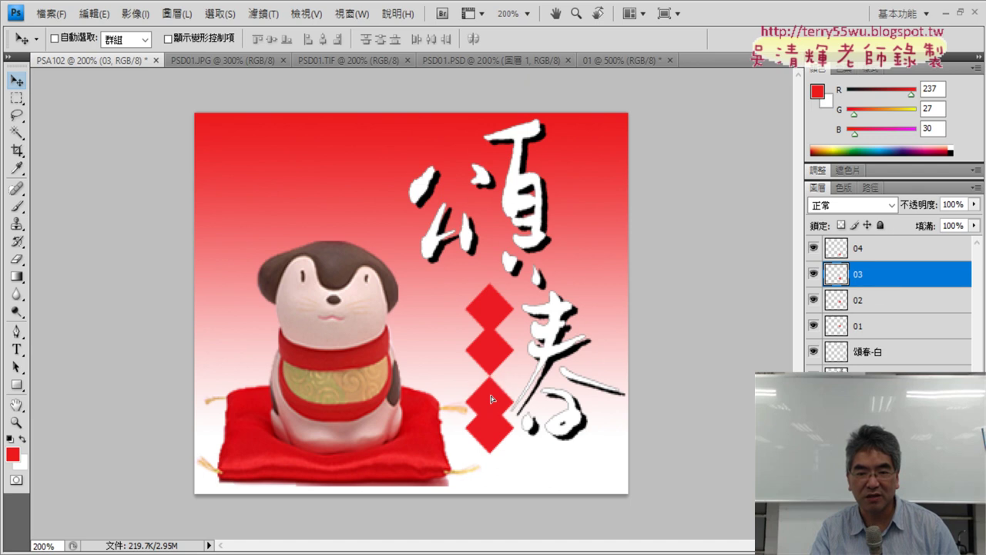
pyautogui.moveTo(491, 390); pyautogui.dragTo(491, 396)
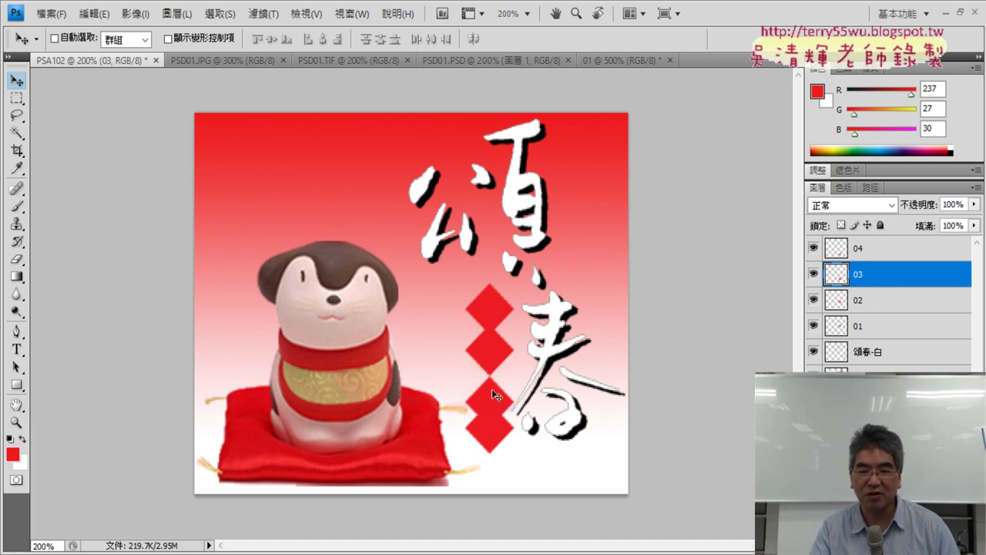
pyautogui.press('Up')
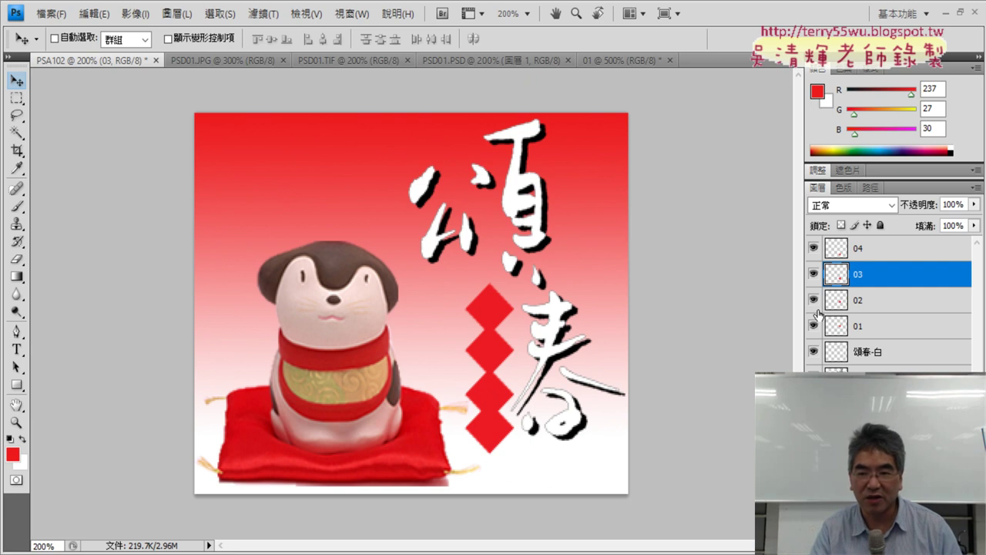
# - Nudge the bottom diamond on layer 04 down three steps to even the spacing
pyautogui.click(877, 308)
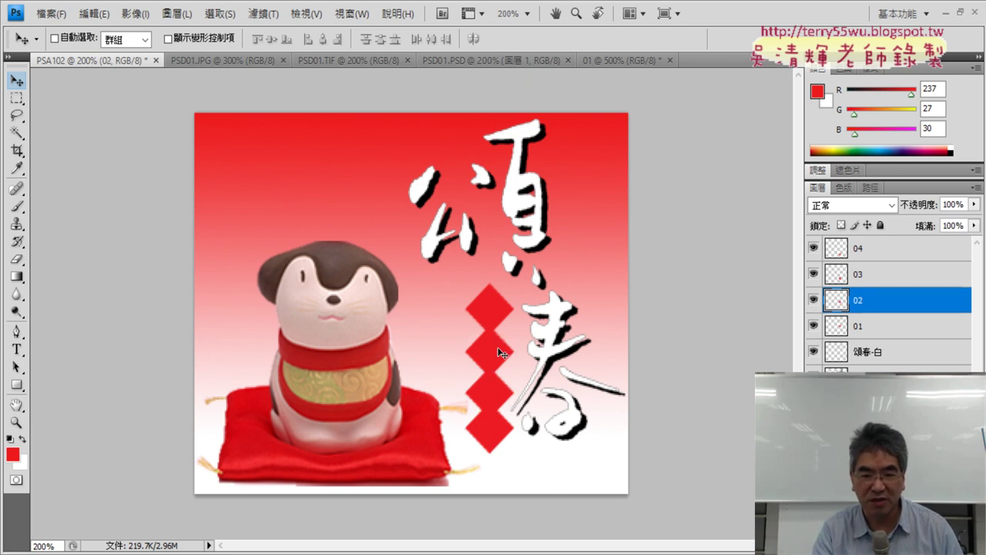
pyautogui.click(872, 277)
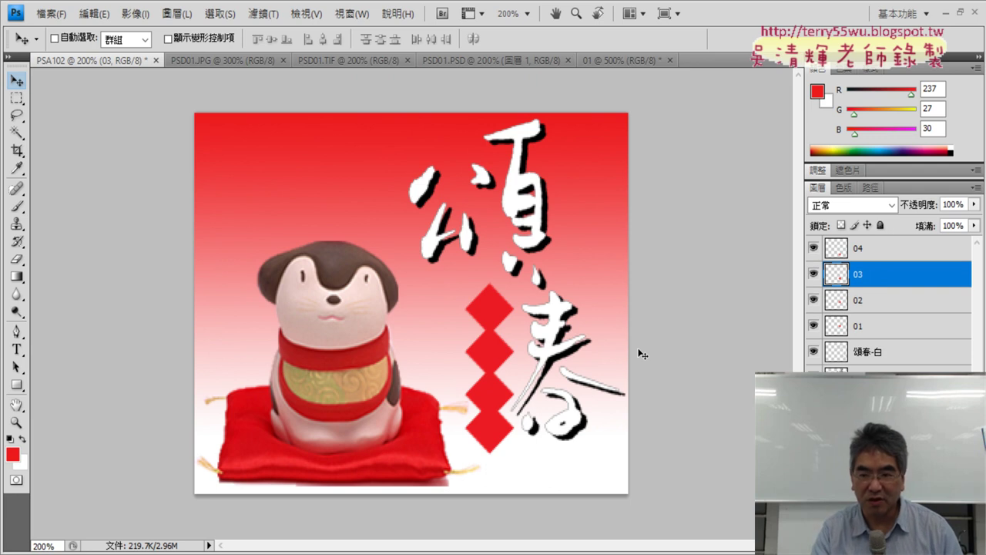
pyautogui.click(870, 248)
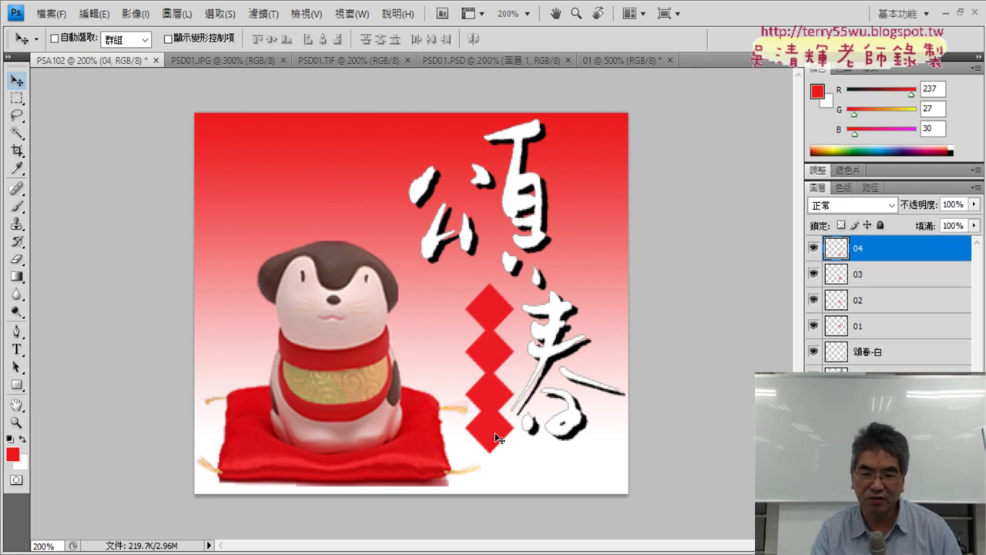
pyautogui.press('Down')
pyautogui.press('Down')
pyautogui.press('Down')
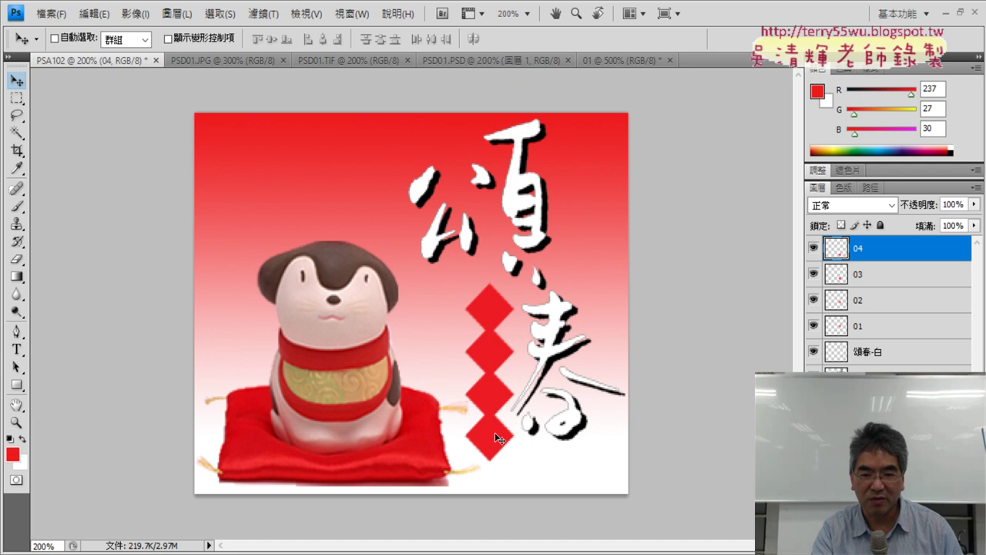
pyautogui.press('Down')
pyautogui.press('Down')
pyautogui.press('Down')
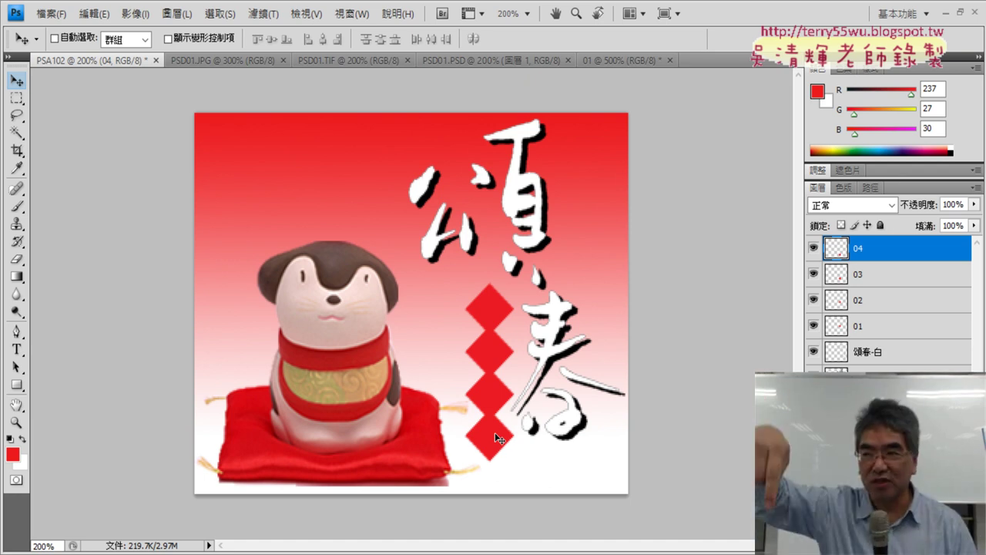
pyautogui.press('Down')
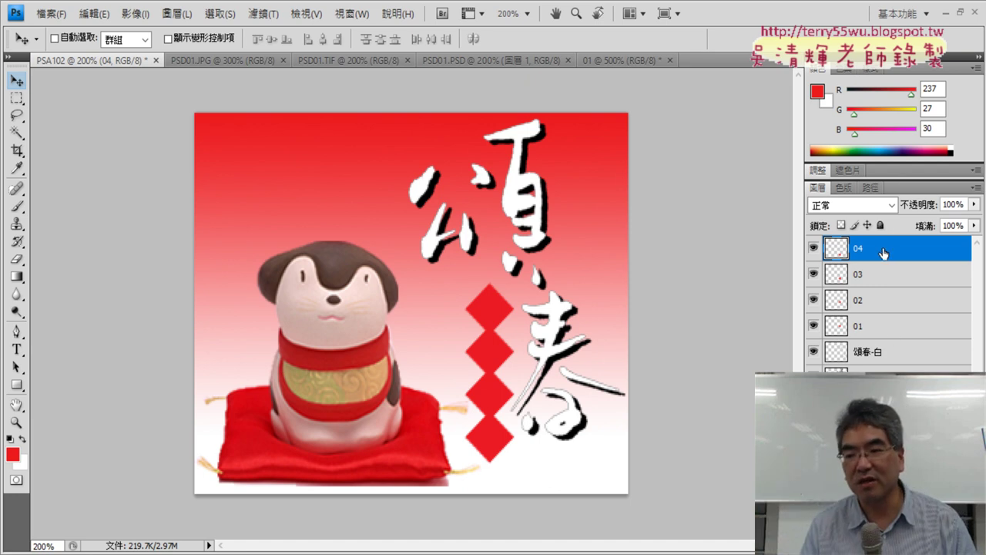
# - Select diamond layers 01 through 04 together in the Layers panel
pyautogui.keyDown('shift'); pyautogui.click(884, 330); pyautogui.keyUp('shift')
pyautogui.rightClick(890, 288)
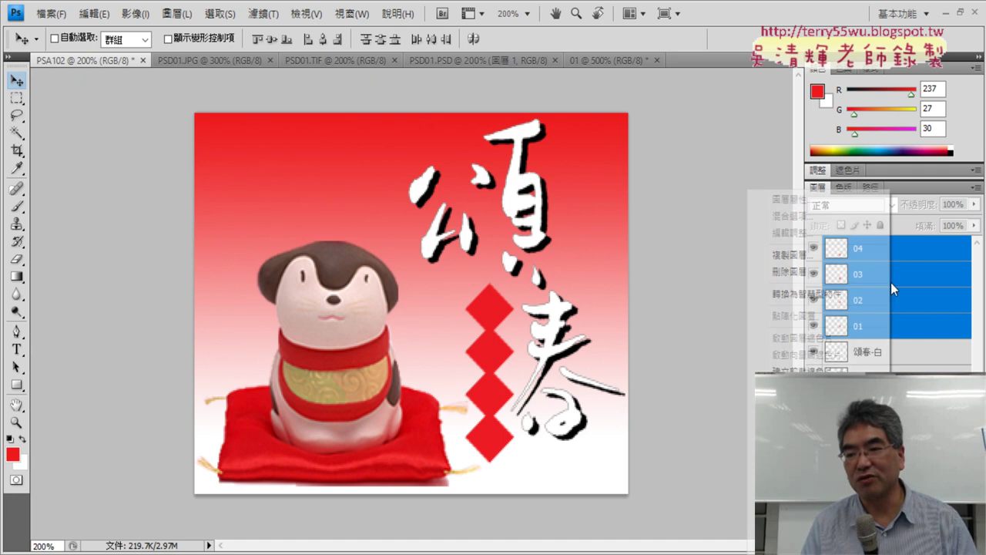
pyautogui.press('Escape')
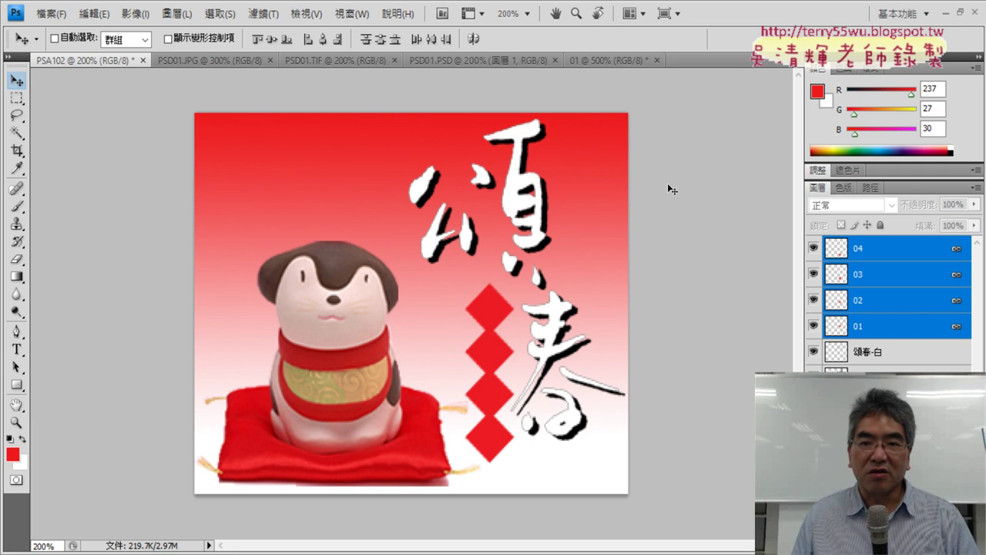
# - View the red square document 01 and dismiss the New document dialog without creating anything
pyautogui.click(608, 61)
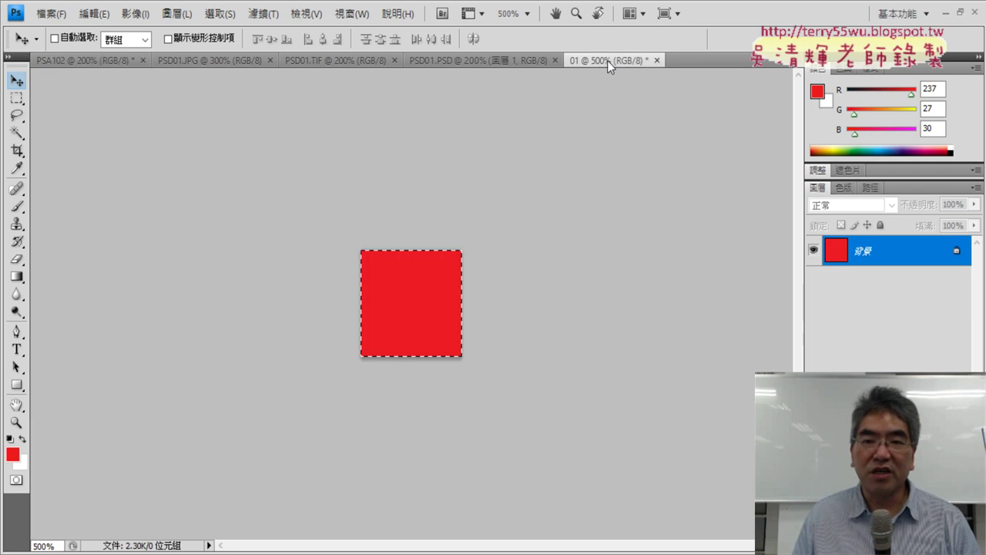
pyautogui.click(54, 15)
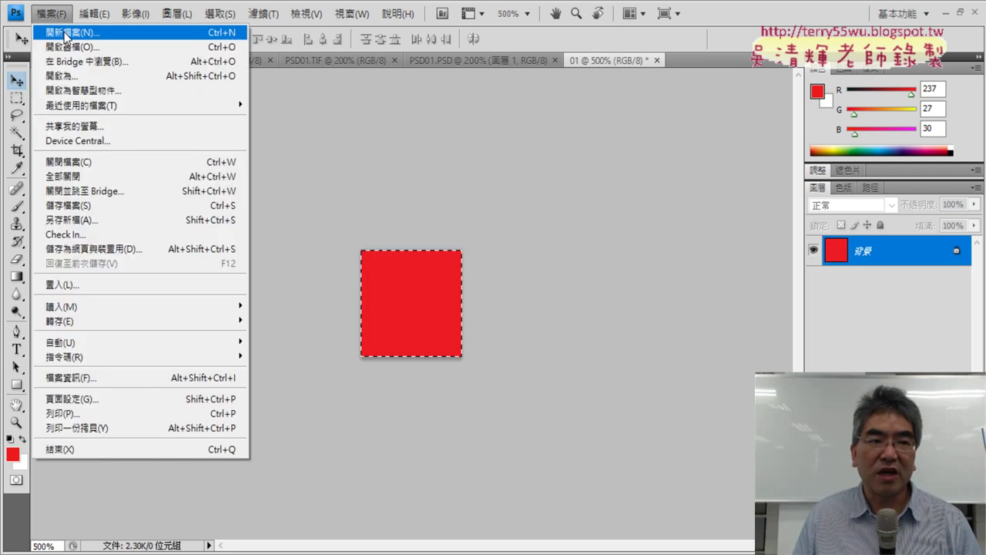
pyautogui.click(66, 34)
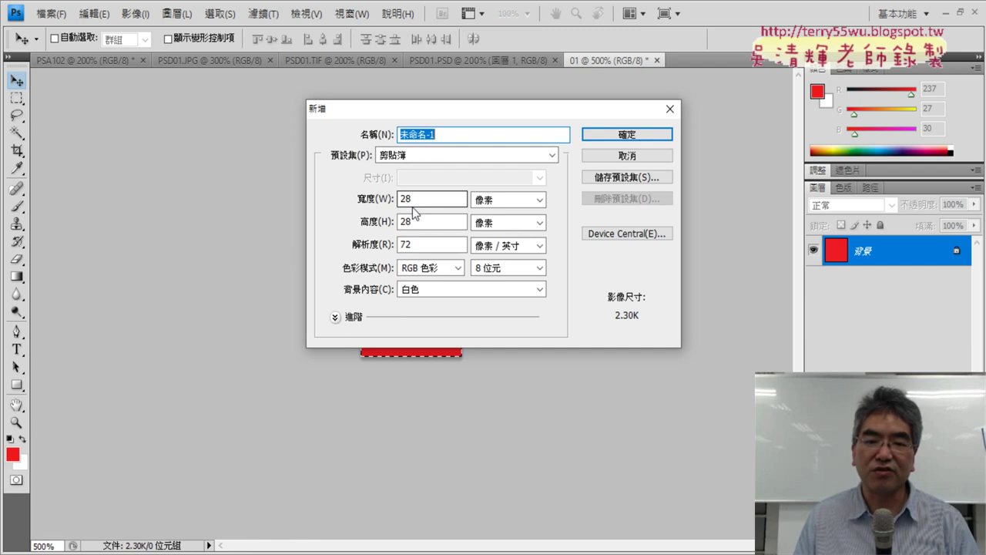
pyautogui.click(618, 157)
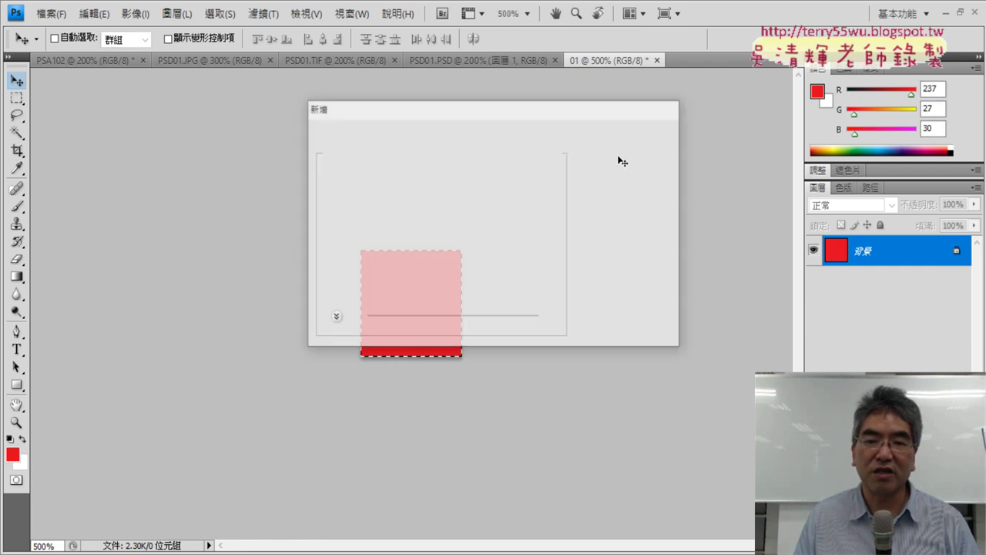
# - Dismiss the Edit > Fill dialog unchanged and return to the PSA102 card document
pyautogui.click(116, 17)
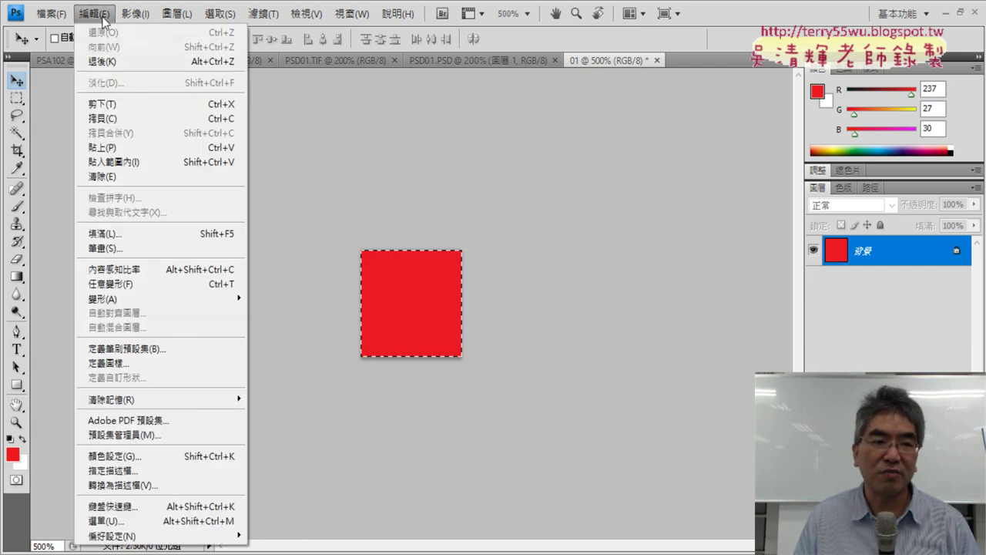
pyautogui.click(138, 231)
pyautogui.click(580, 182)
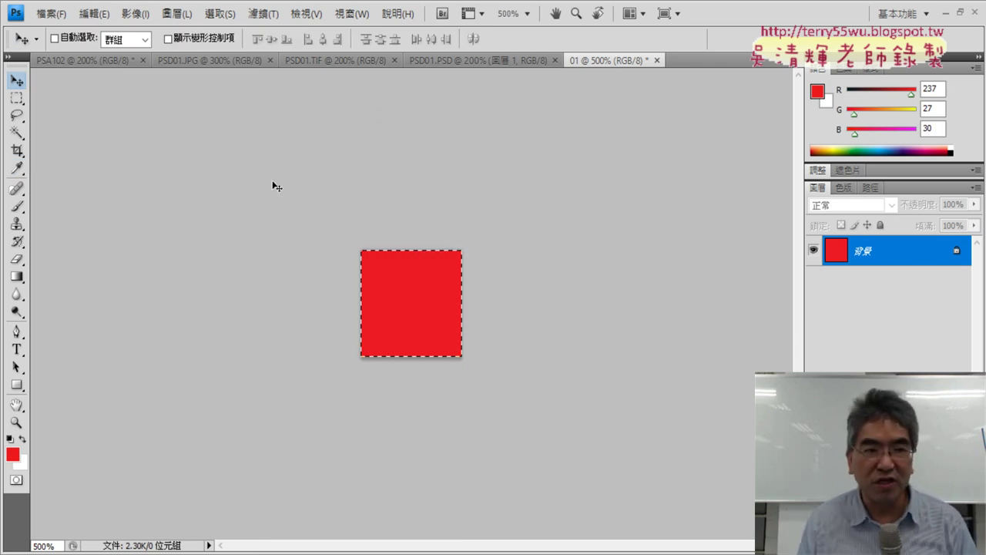
pyautogui.click(83, 59)
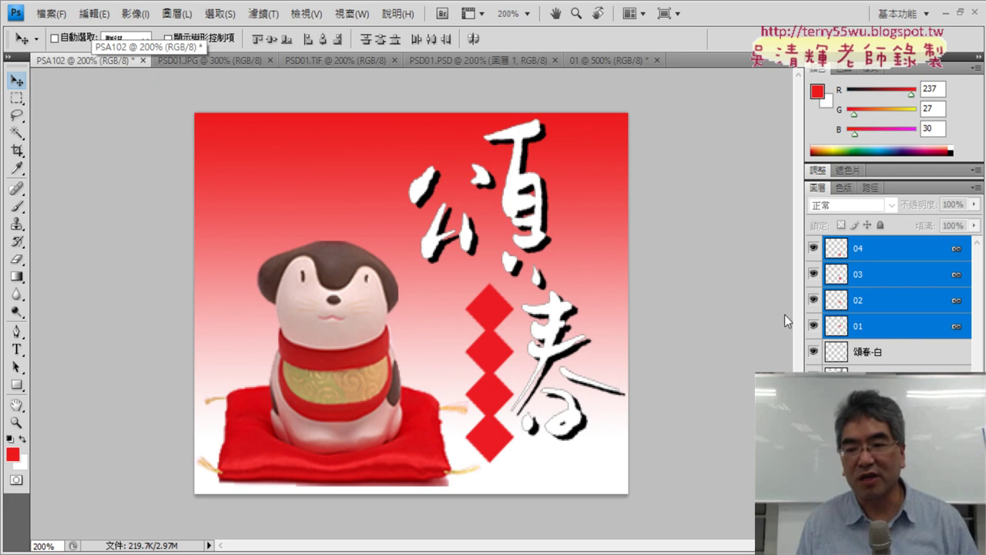
pyautogui.click(884, 333)
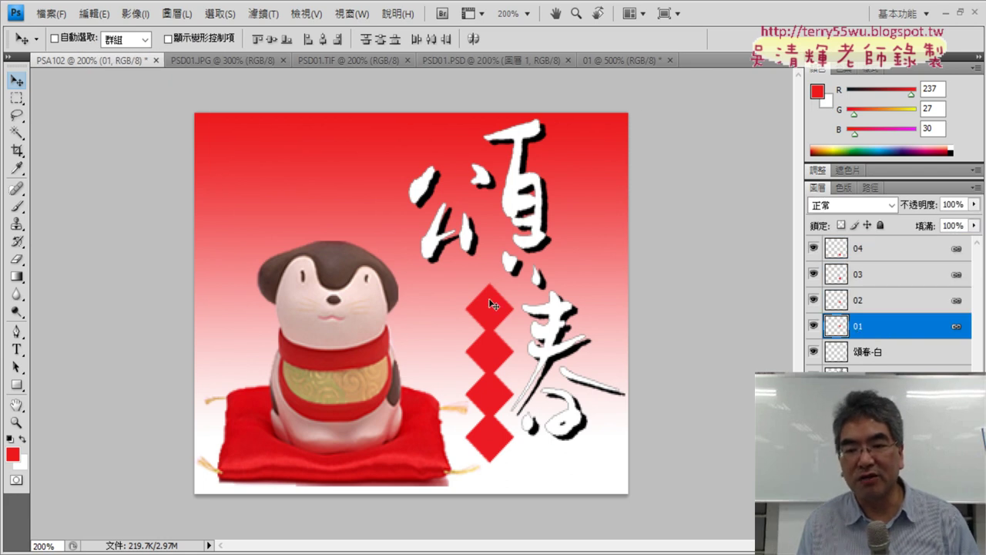
pyautogui.click(874, 306)
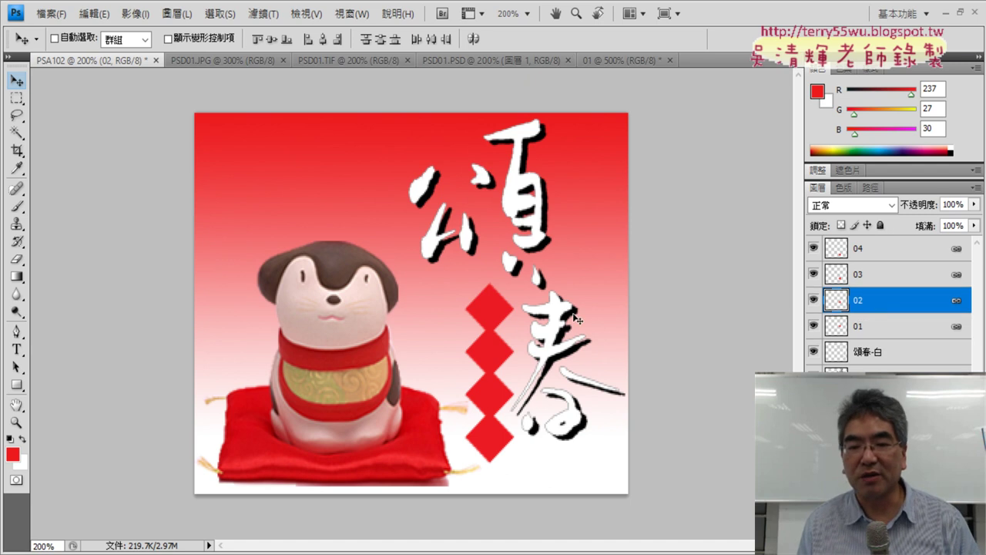